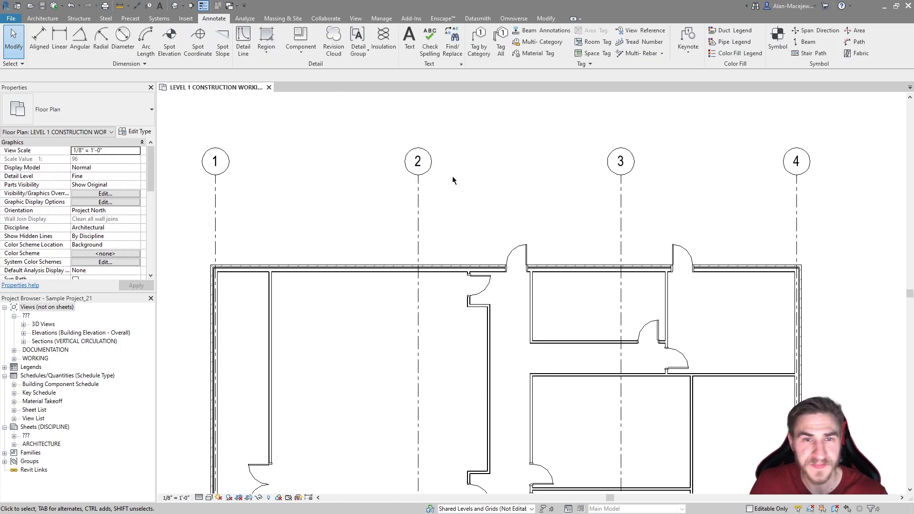
- Try Tag by Category and Tag All, cancelling both without tagging anything
{"action": "left_click", "coordinate": [478, 40]}
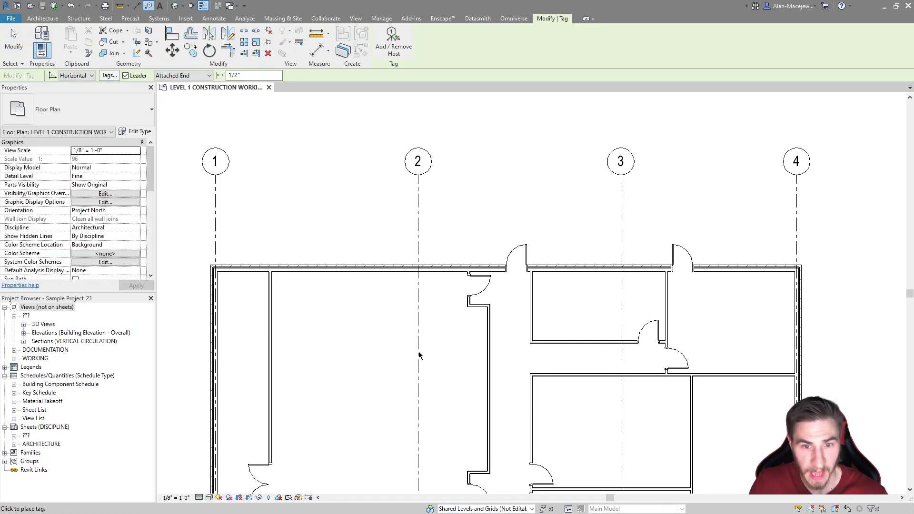
{"action": "key", "text": "Escape"}
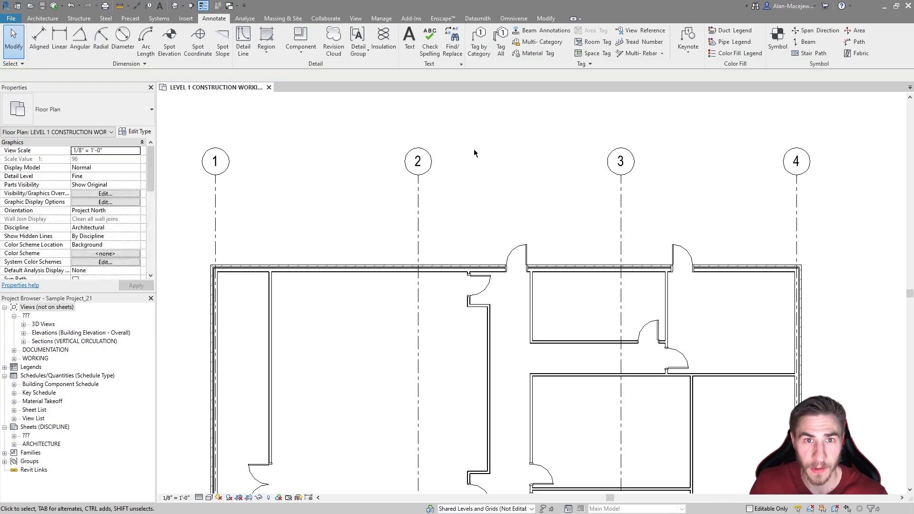
{"action": "left_click", "coordinate": [500, 40]}
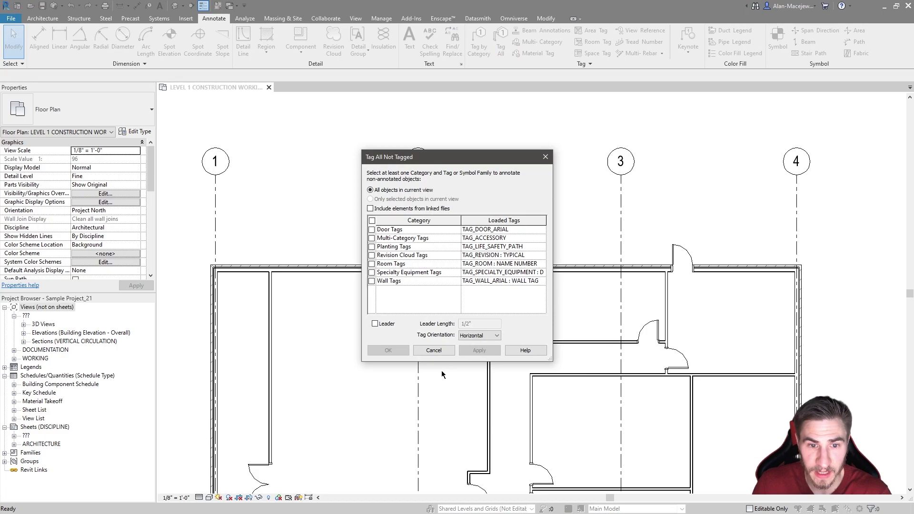
{"action": "left_click", "coordinate": [433, 350]}
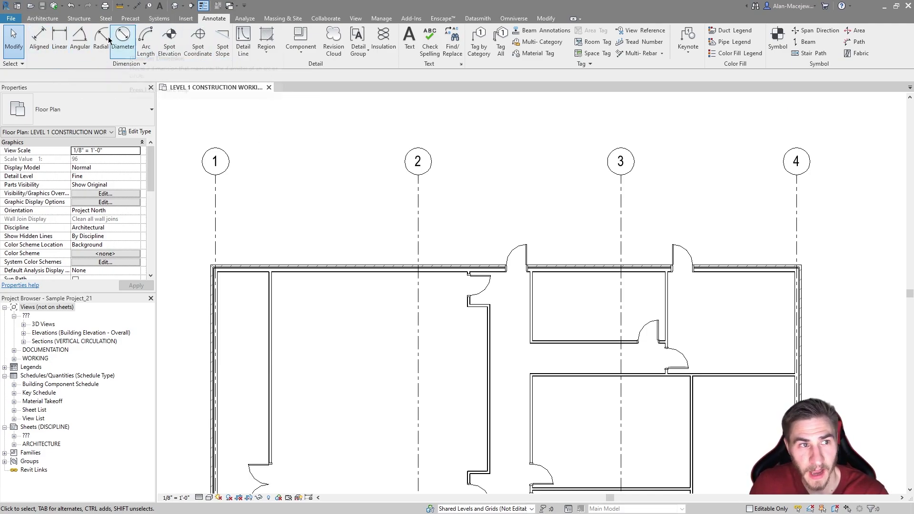
- Activate the Aligned dimension tool from the Modify tab's Measure dimension dropdown
{"action": "left_click", "coordinate": [39, 41]}
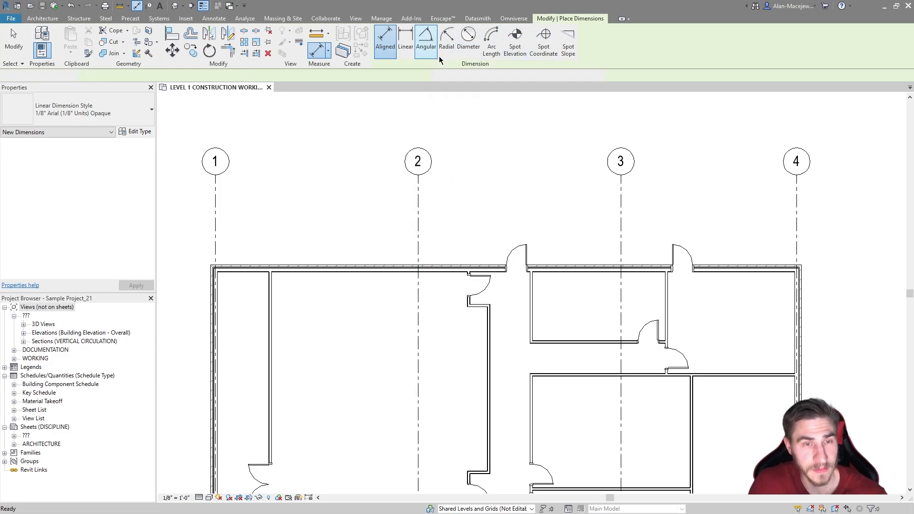
{"action": "key", "text": "Escape"}
{"action": "key", "text": "Escape"}
{"action": "left_click", "coordinate": [541, 18]}
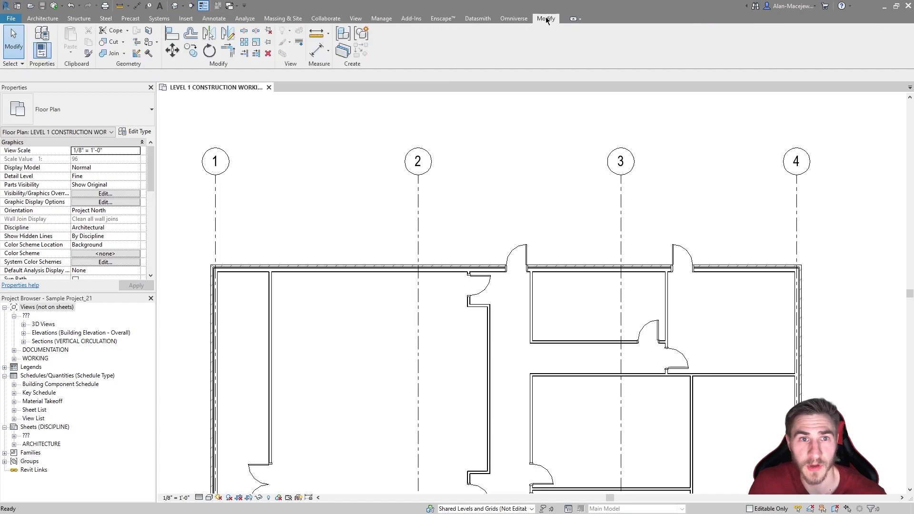
{"action": "left_click", "coordinate": [328, 51]}
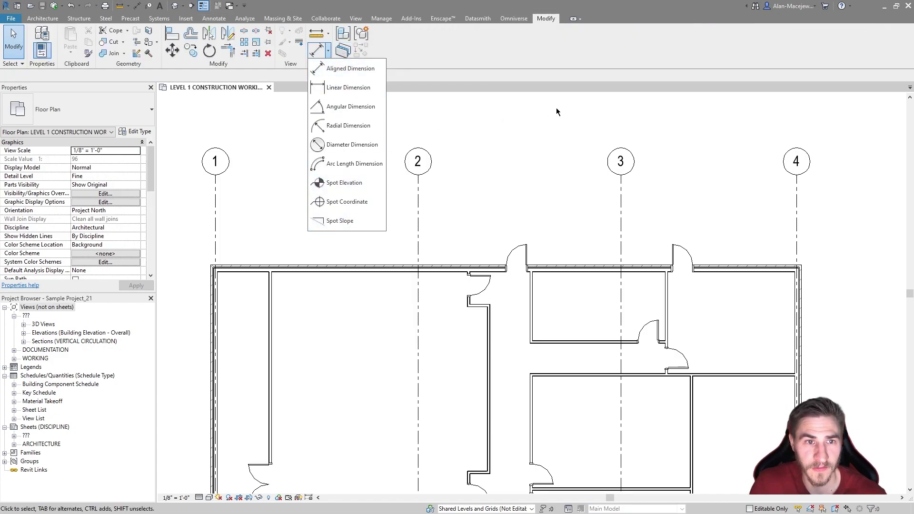
{"action": "left_click", "coordinate": [455, 69]}
{"action": "left_click", "coordinate": [316, 51]}
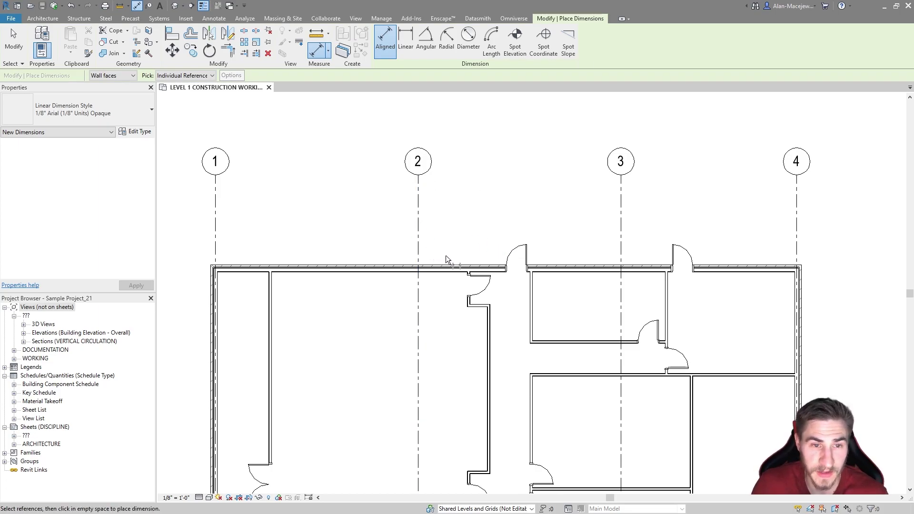
{"action": "left_click", "coordinate": [419, 216]}
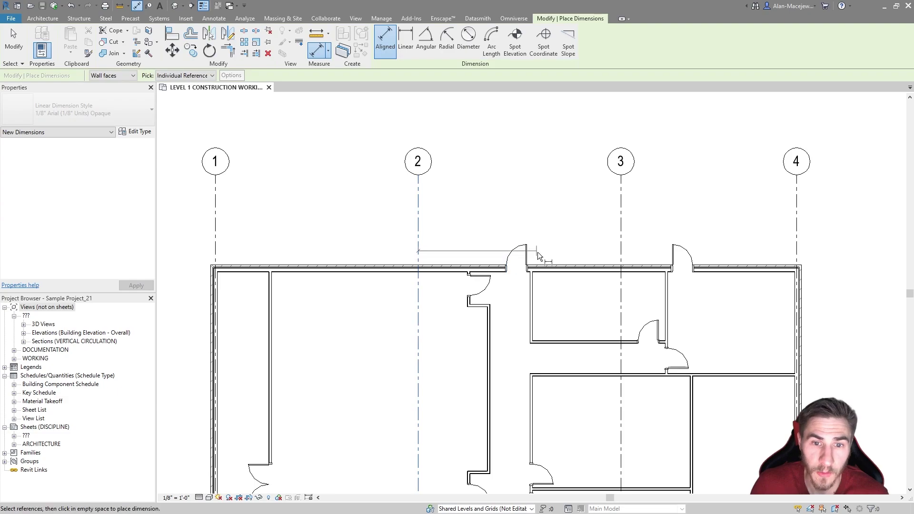
{"action": "left_click", "coordinate": [531, 286]}
{"action": "left_click", "coordinate": [671, 295]}
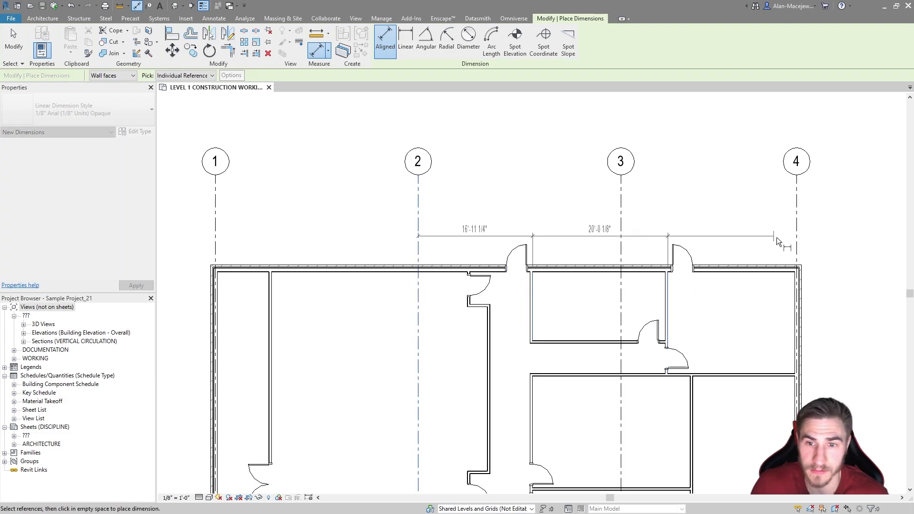
{"action": "left_click", "coordinate": [731, 222]}
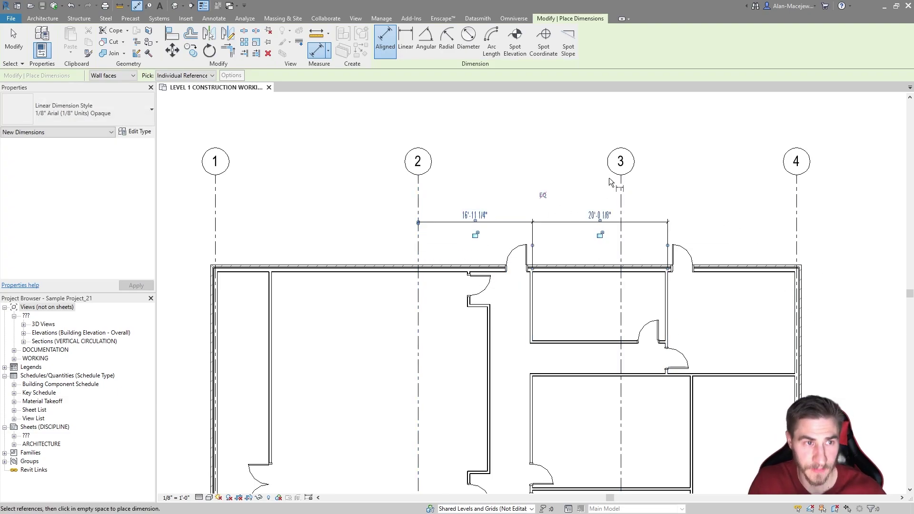
{"action": "key", "text": "Escape"}
{"action": "key", "text": "Escape"}
{"action": "left_click", "coordinate": [568, 224]}
{"action": "key", "text": "Delete"}
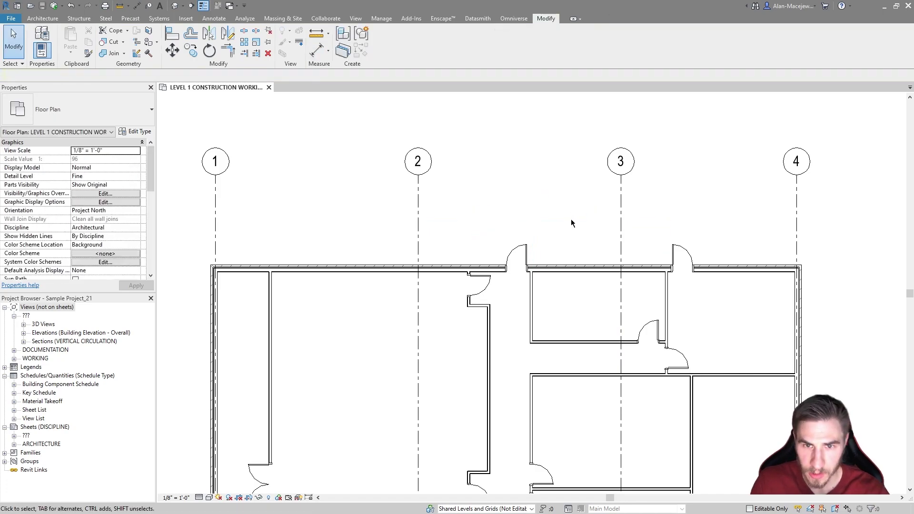
{"action": "left_click", "coordinate": [316, 51]}
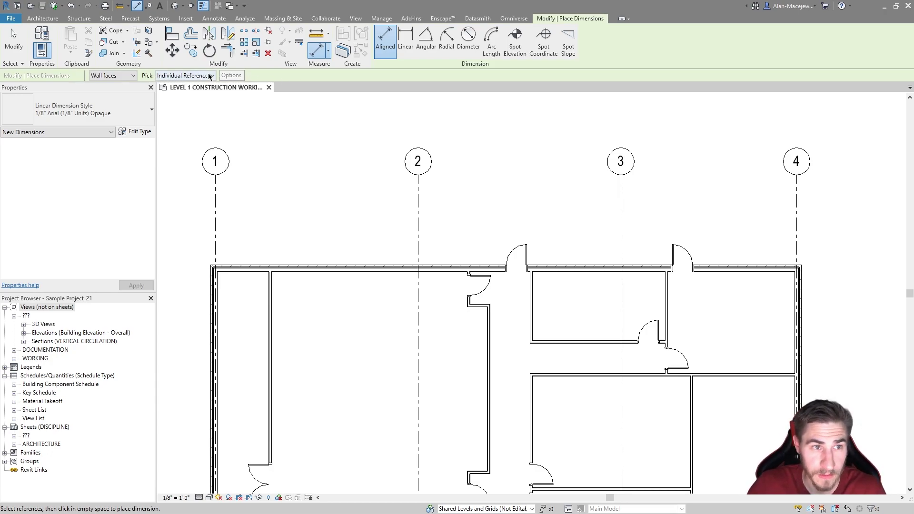
{"action": "left_click", "coordinate": [418, 233]}
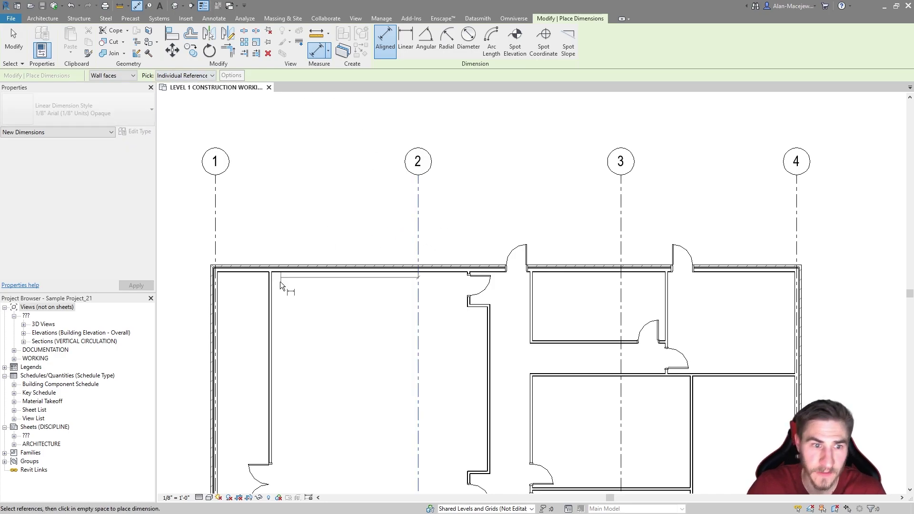
{"action": "left_click", "coordinate": [266, 303]}
{"action": "left_click", "coordinate": [468, 288]}
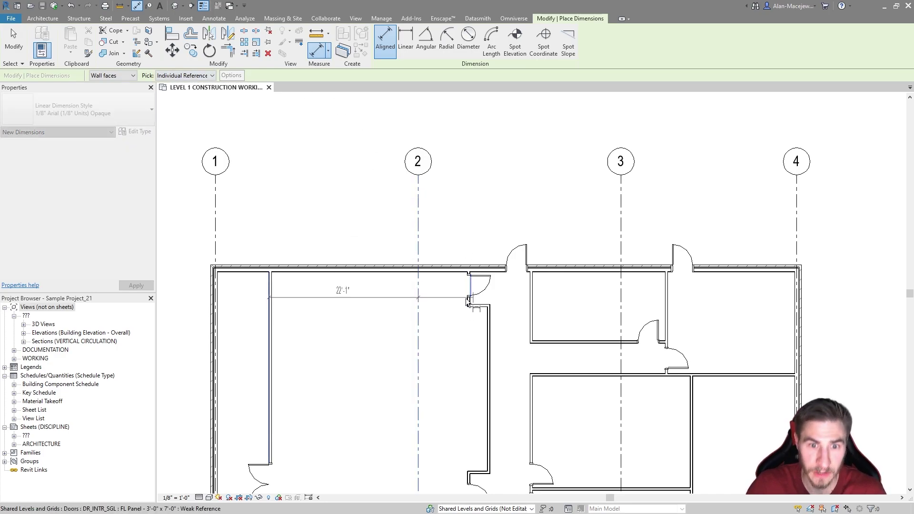
{"action": "key", "text": "Escape"}
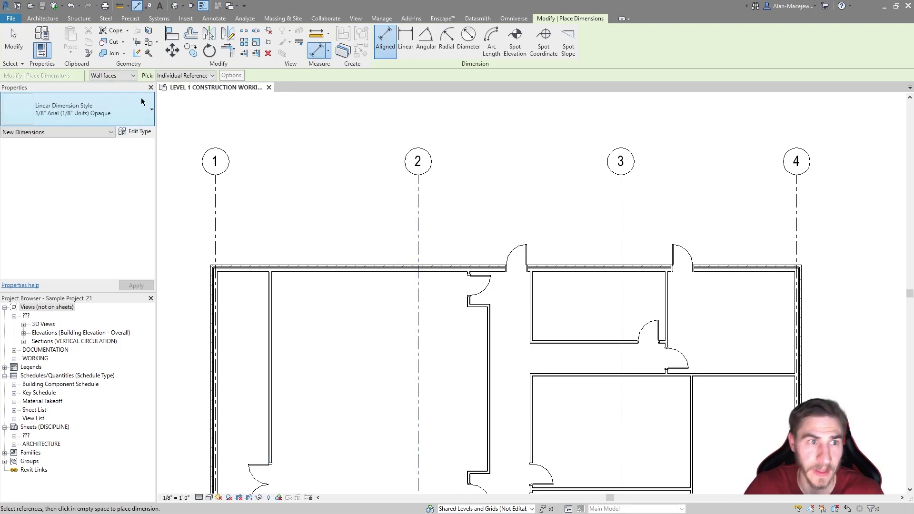
- With Pick set to Entire Walls, place the overall 87'-5 1/4" dimension above the top exterior wall
{"action": "left_click", "coordinate": [185, 75]}
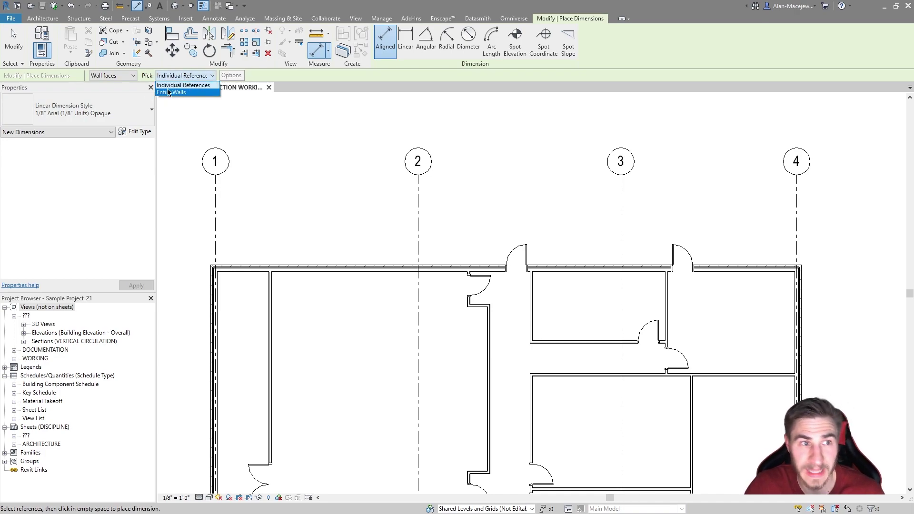
{"action": "left_click", "coordinate": [190, 93]}
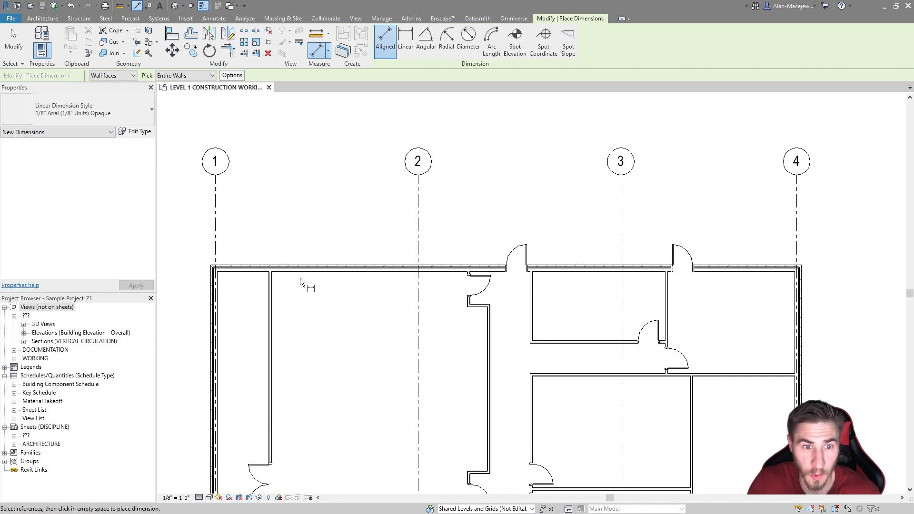
{"action": "left_click", "coordinate": [343, 269]}
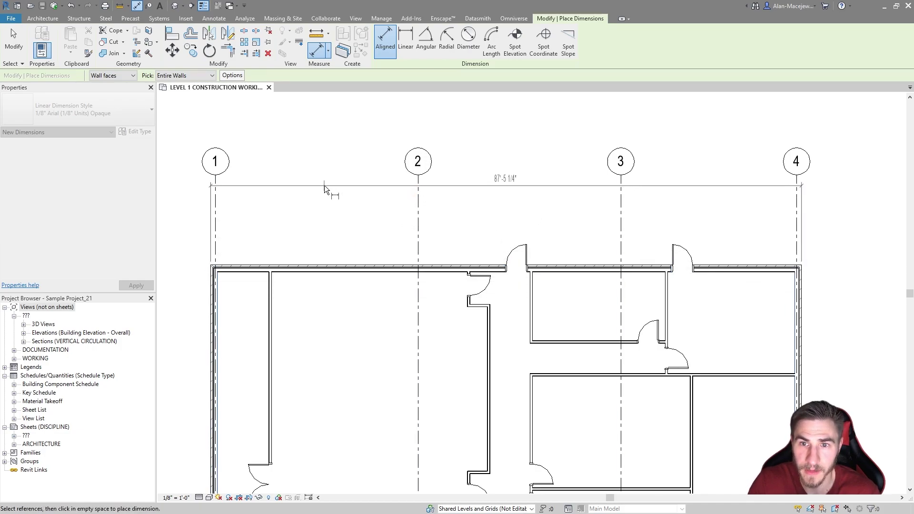
{"action": "left_click", "coordinate": [323, 185]}
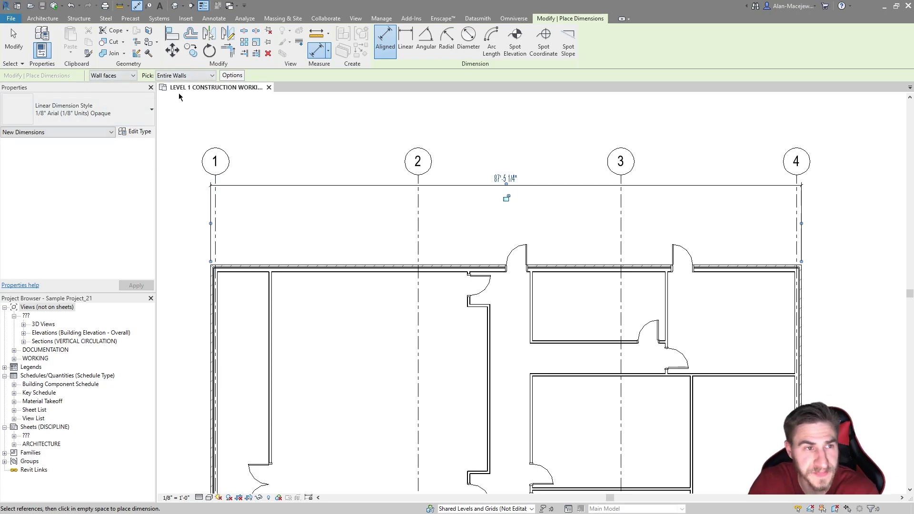
{"action": "left_click", "coordinate": [124, 76]}
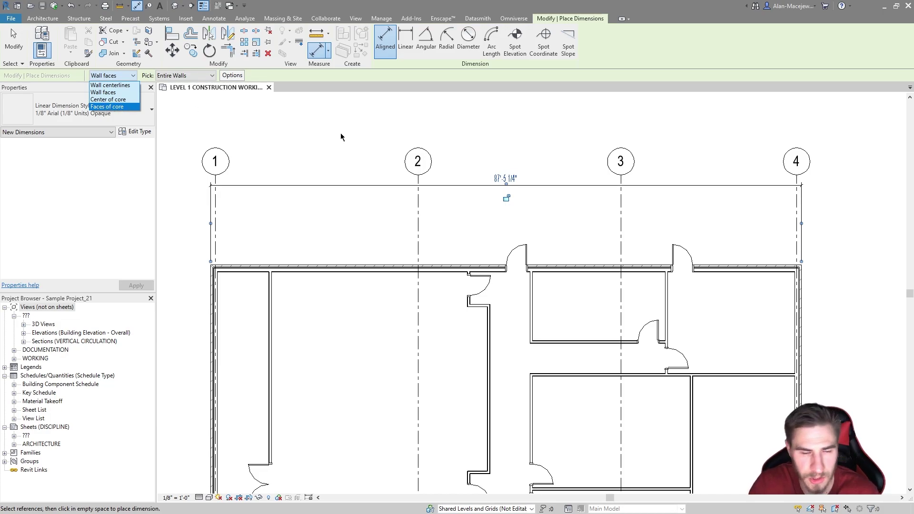
{"action": "key", "text": "Up"}
{"action": "key", "text": "Up"}
{"action": "key", "text": "Up"}
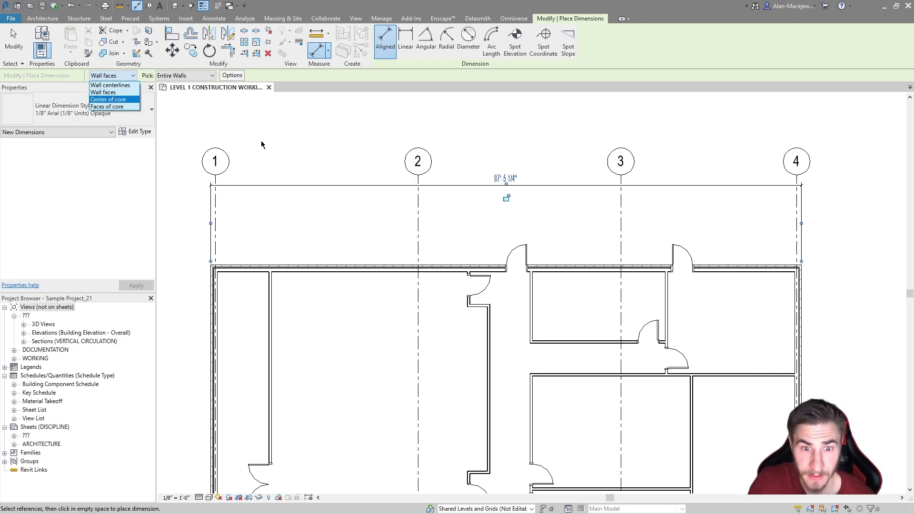
{"action": "left_click", "coordinate": [109, 93]}
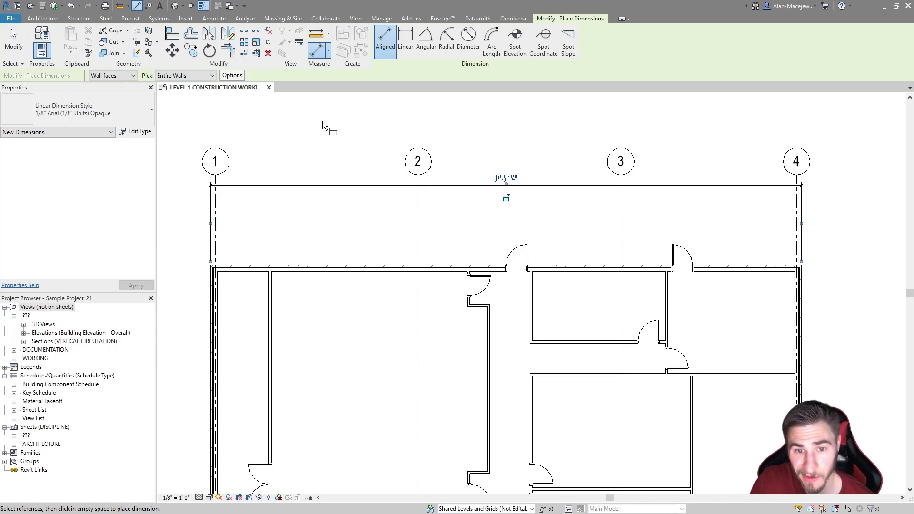
{"action": "left_click", "coordinate": [114, 76]}
{"action": "left_click", "coordinate": [116, 76]}
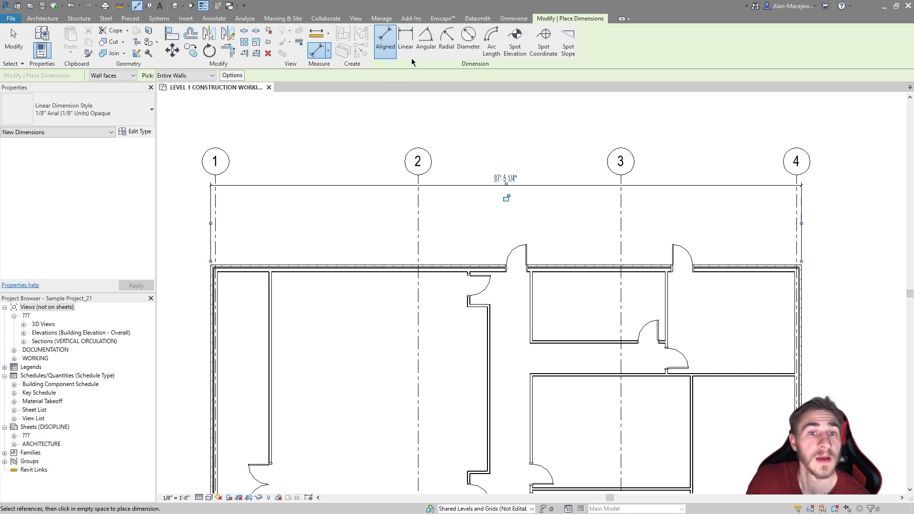
- Cycle through the linear, angular, radial, diameter and arc length tools, then return to Aligned dimensioning
{"action": "left_click", "coordinate": [407, 41]}
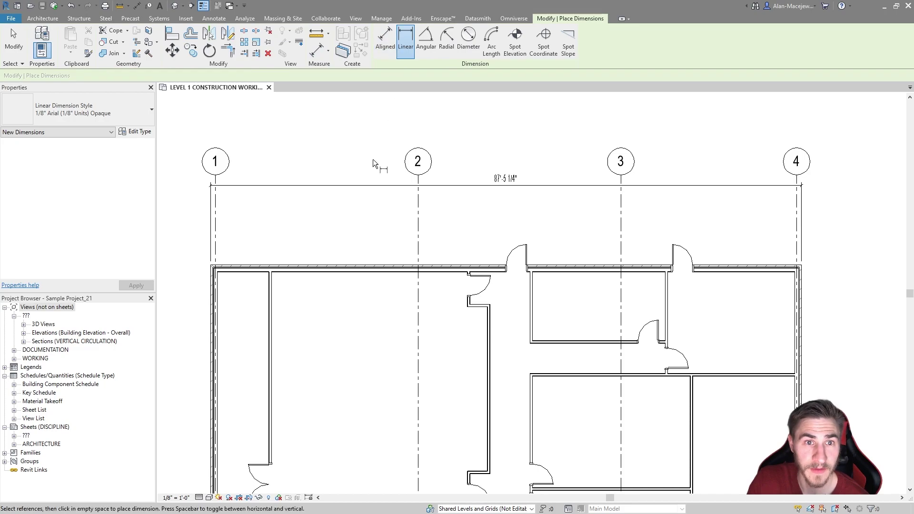
{"action": "left_click", "coordinate": [428, 46]}
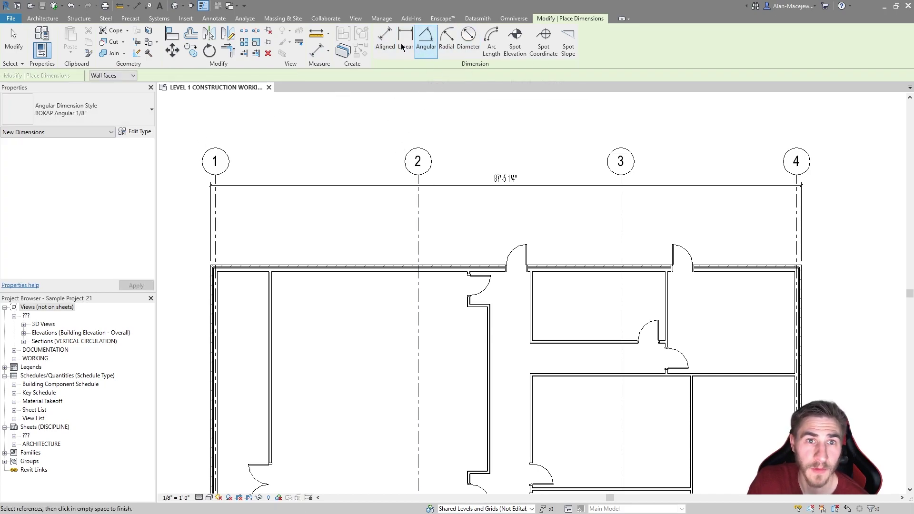
{"action": "left_click", "coordinate": [446, 42]}
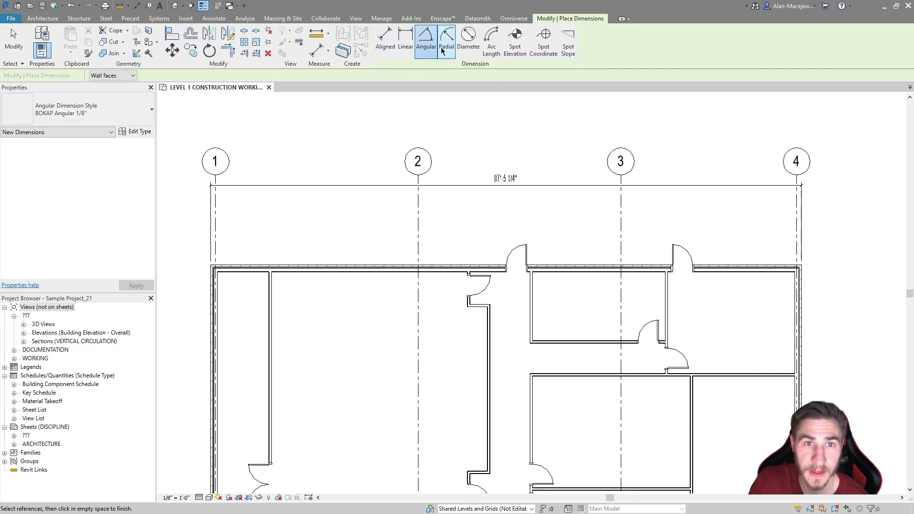
{"action": "left_click", "coordinate": [469, 40]}
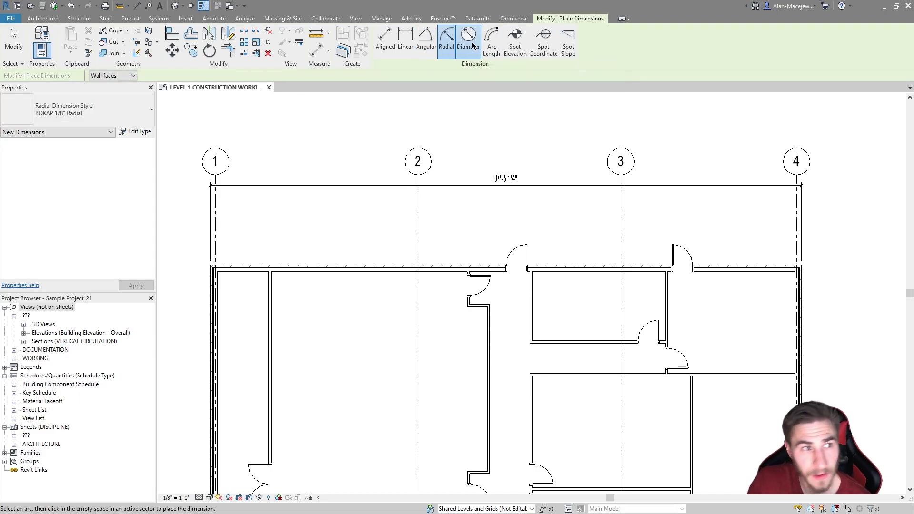
{"action": "left_click", "coordinate": [491, 42]}
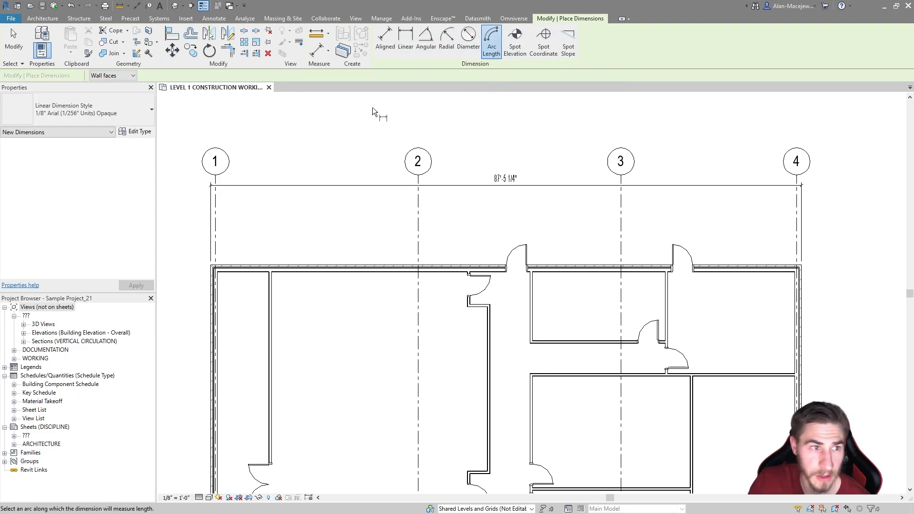
{"action": "left_click", "coordinate": [114, 77]}
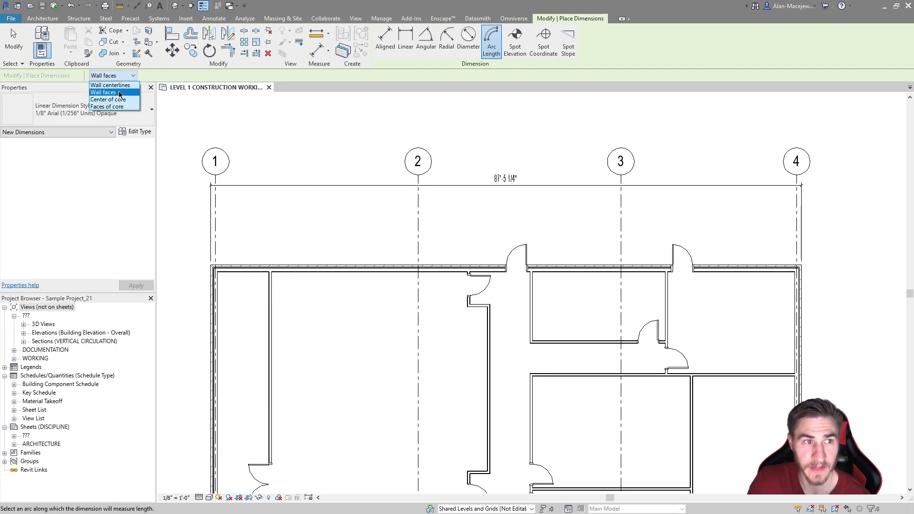
{"action": "left_click", "coordinate": [447, 52]}
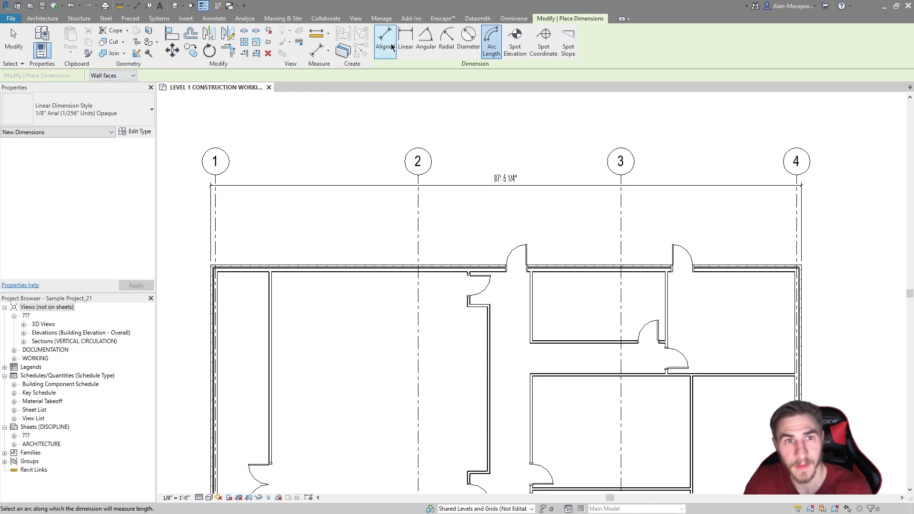
{"action": "left_click", "coordinate": [385, 40]}
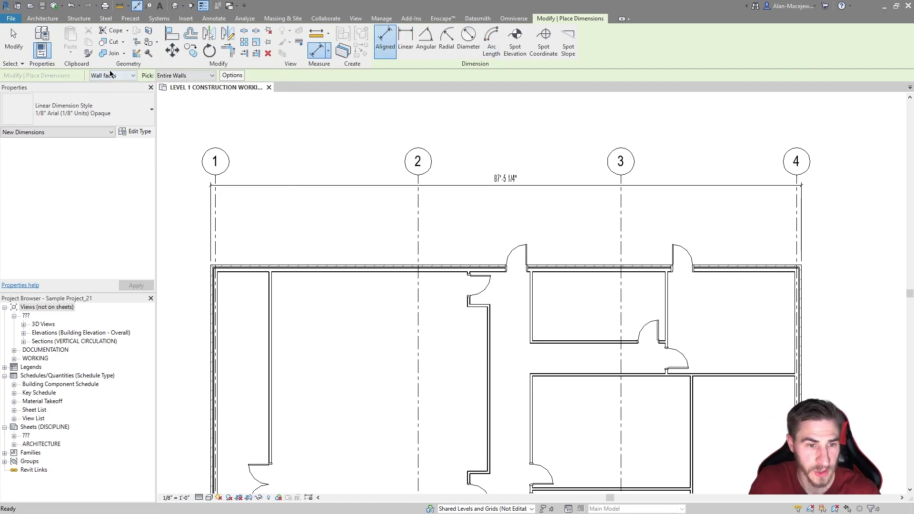
- Set Pick to Individual References with Faces of core, then exit the dimension tool
{"action": "scroll", "coordinate": [215, 362], "scroll_direction": "up", "scroll_amount": 6}
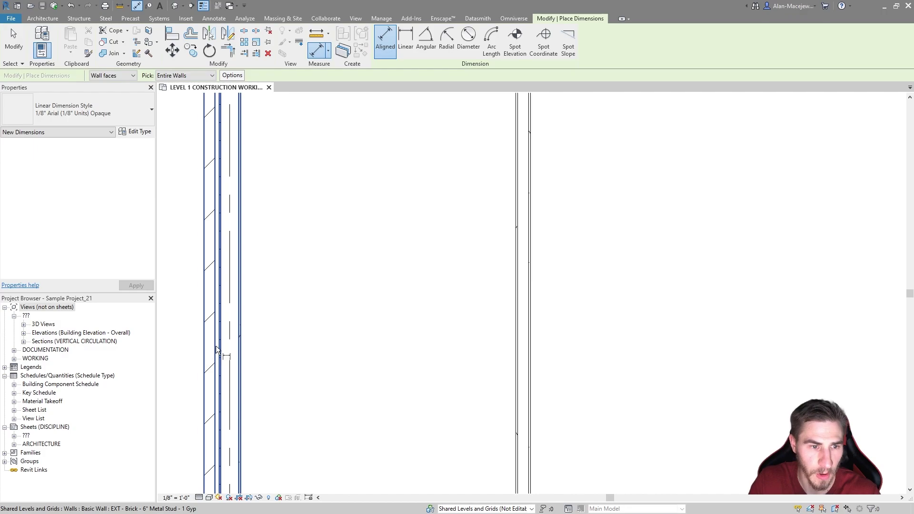
{"action": "left_click", "coordinate": [185, 76]}
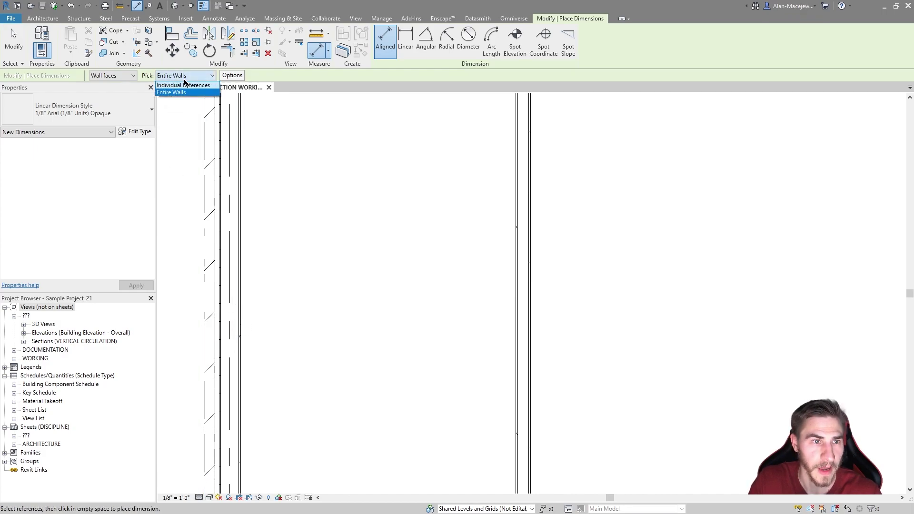
{"action": "left_click", "coordinate": [183, 84]}
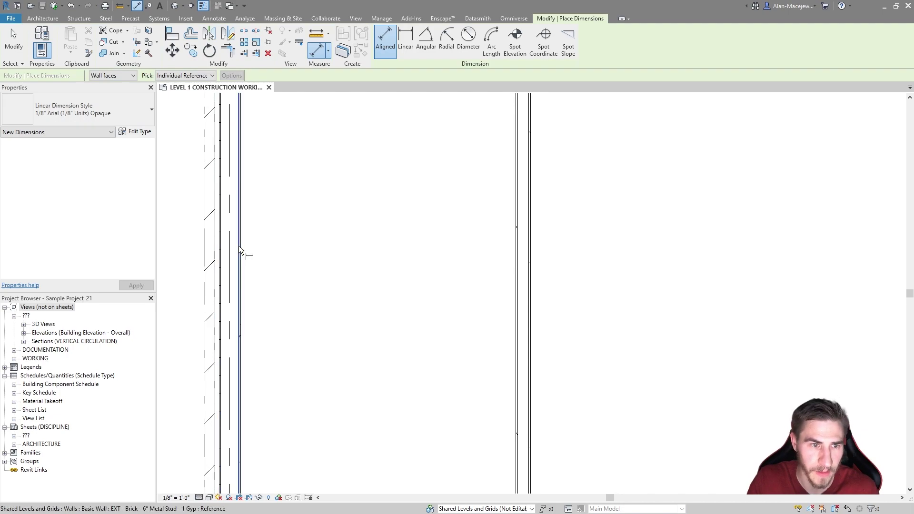
{"action": "left_click", "coordinate": [113, 76]}
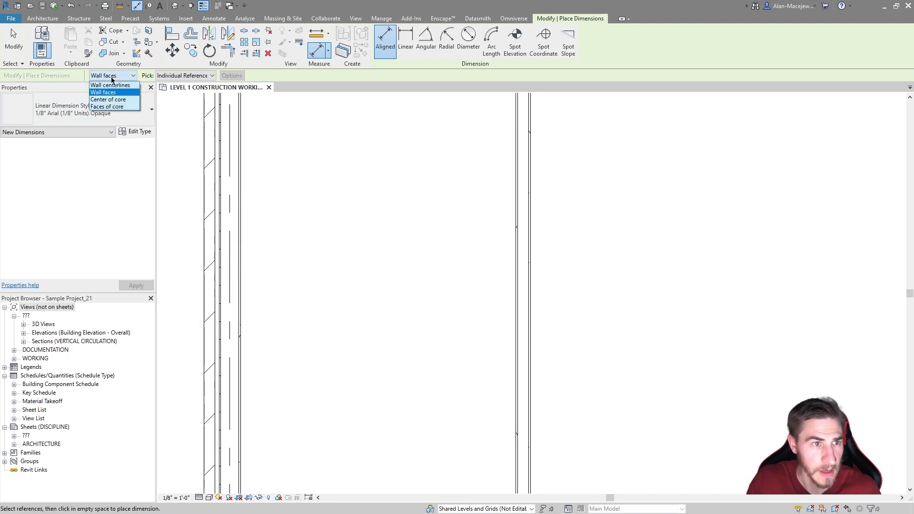
{"action": "left_click", "coordinate": [119, 107]}
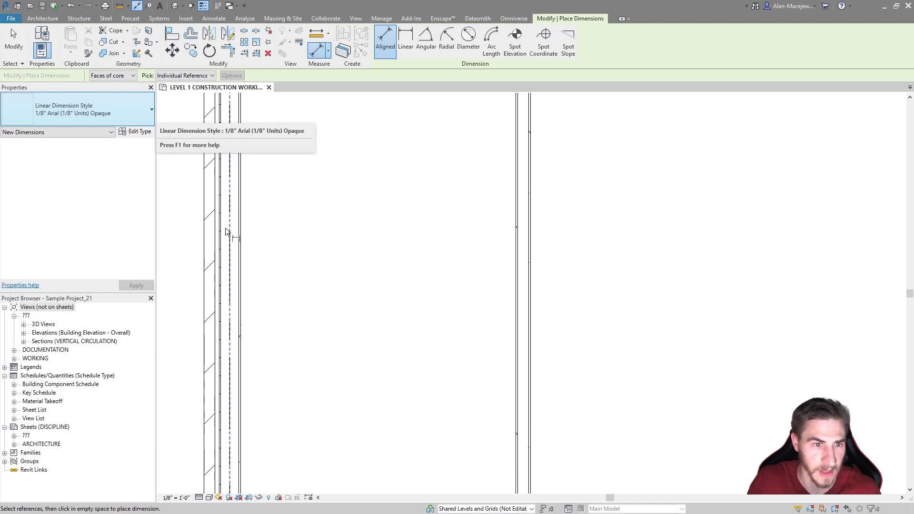
{"action": "scroll", "coordinate": [239, 301], "scroll_direction": "down", "scroll_amount": 5}
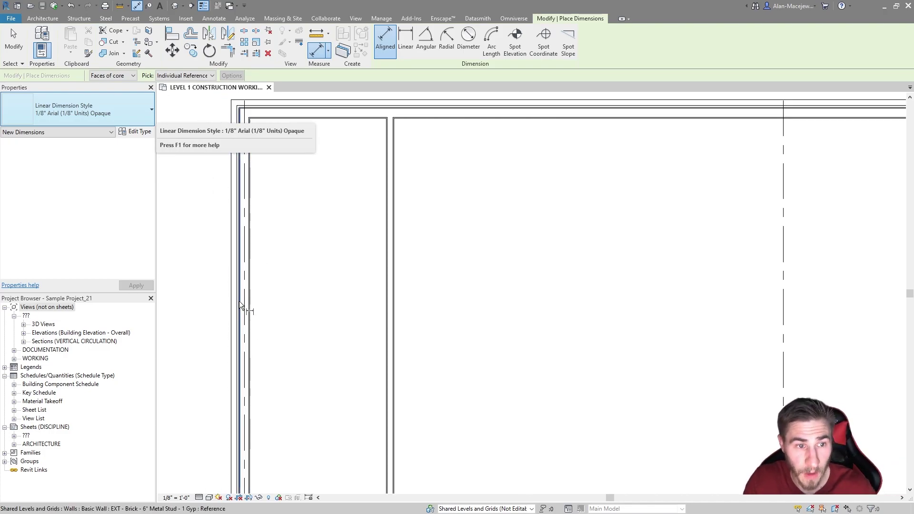
{"action": "key", "text": "Escape"}
{"action": "key", "text": "Escape"}
- Restart Aligned with DI, set Wall faces and Pick: Entire Walls, and open Auto Dimension Options
{"action": "middle_click_drag", "start_coordinate": [364, 217], "coordinate": [308, 248]}
{"action": "scroll", "coordinate": [375, 212], "scroll_direction": "up", "scroll_amount": 1}
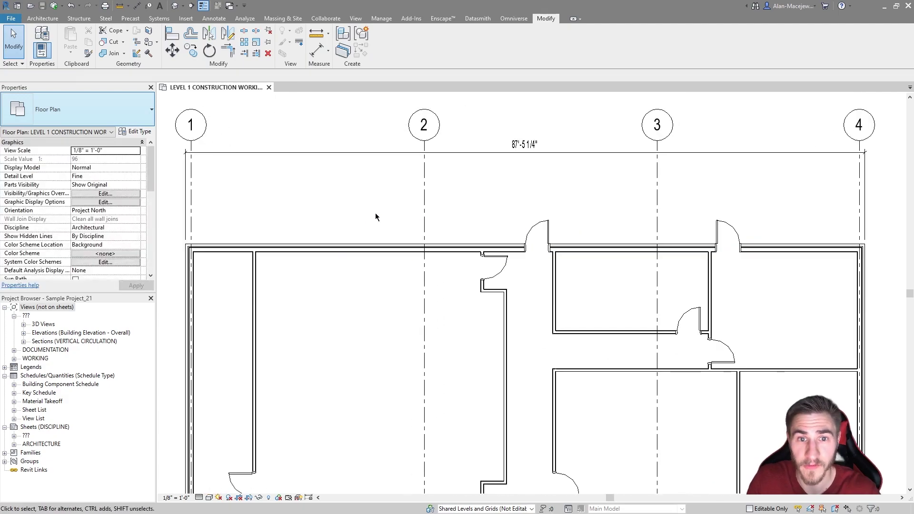
{"action": "mouse_move", "coordinate": [375, 213]}
{"action": "middle_mouse_down"}
{"action": "mouse_move", "coordinate": [365, 233]}
{"action": "mouse_move", "coordinate": [378, 220]}
{"action": "middle_mouse_up"}
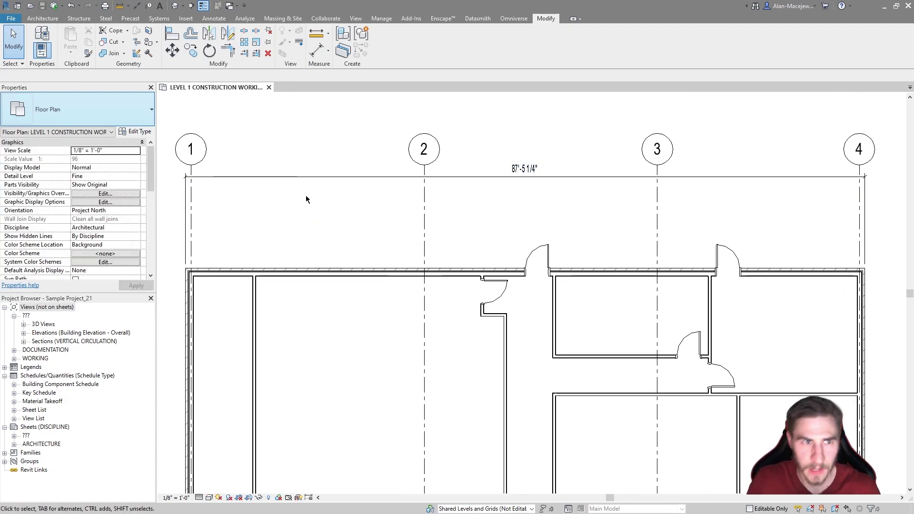
{"action": "key", "text": "d"}
{"action": "key", "text": "i"}
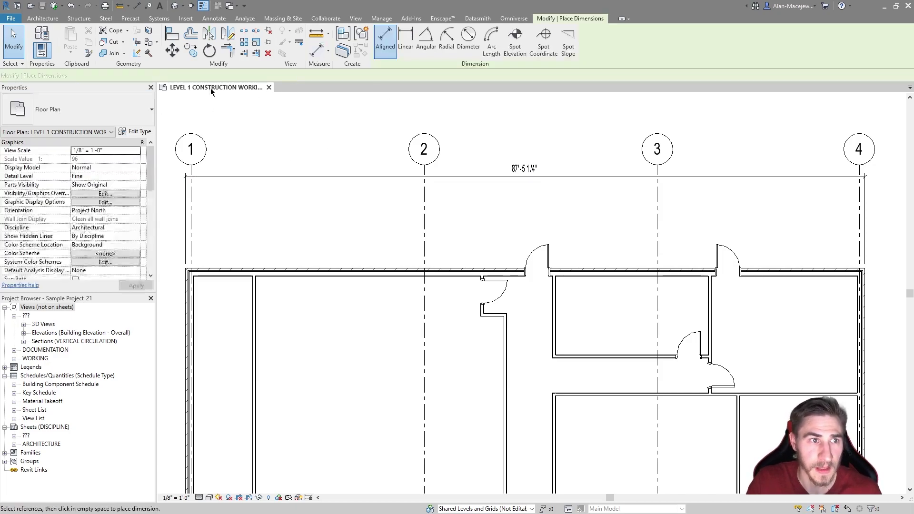
{"action": "left_click", "coordinate": [132, 76]}
{"action": "left_click", "coordinate": [106, 91]}
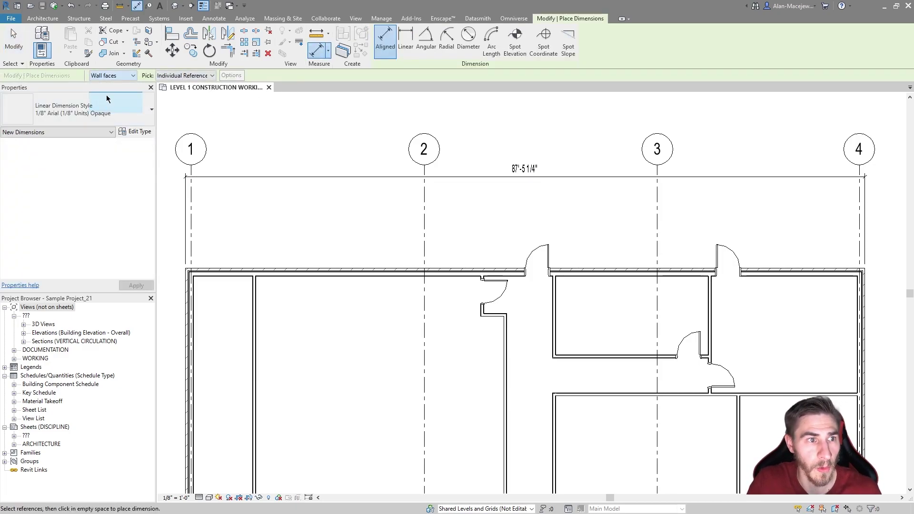
{"action": "left_click", "coordinate": [184, 75]}
{"action": "left_click", "coordinate": [180, 94]}
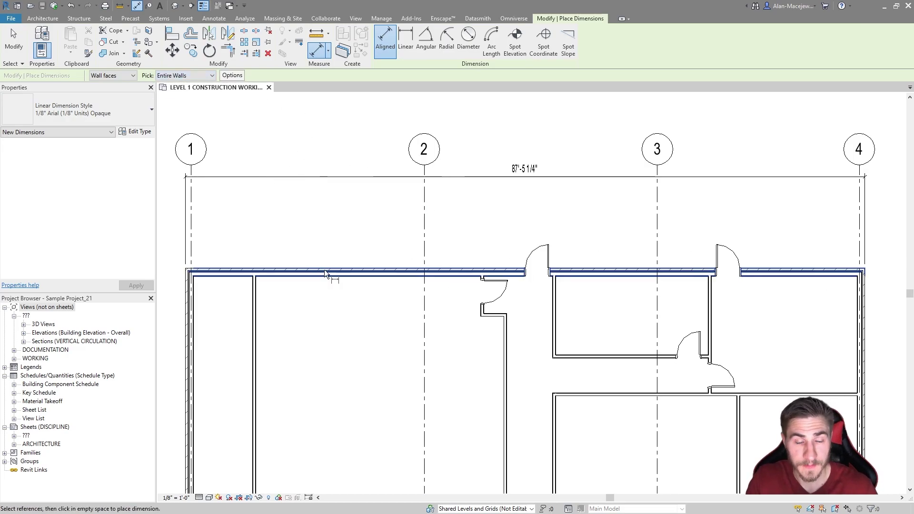
{"action": "left_click", "coordinate": [423, 190]}
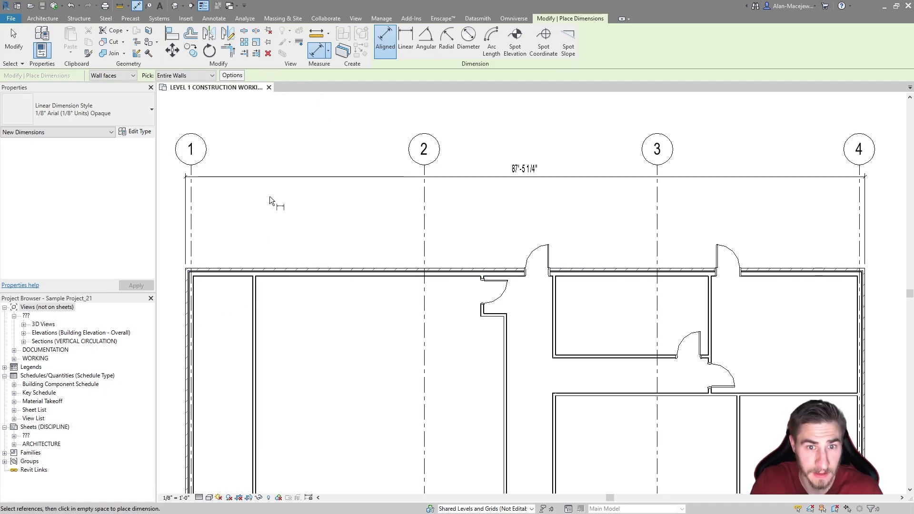
{"action": "left_click", "coordinate": [232, 75]}
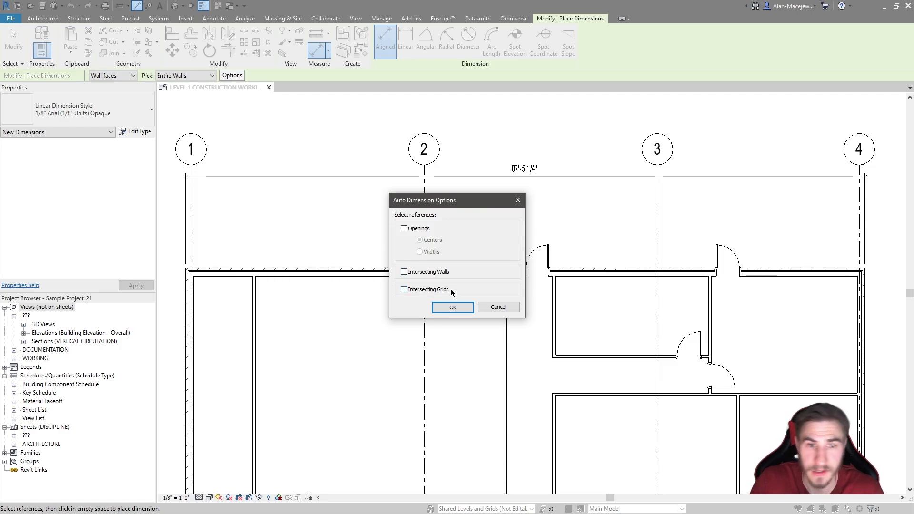
- Turn on Openings measured to Centers in Auto Dimension Options and confirm
{"action": "left_click", "coordinate": [413, 228]}
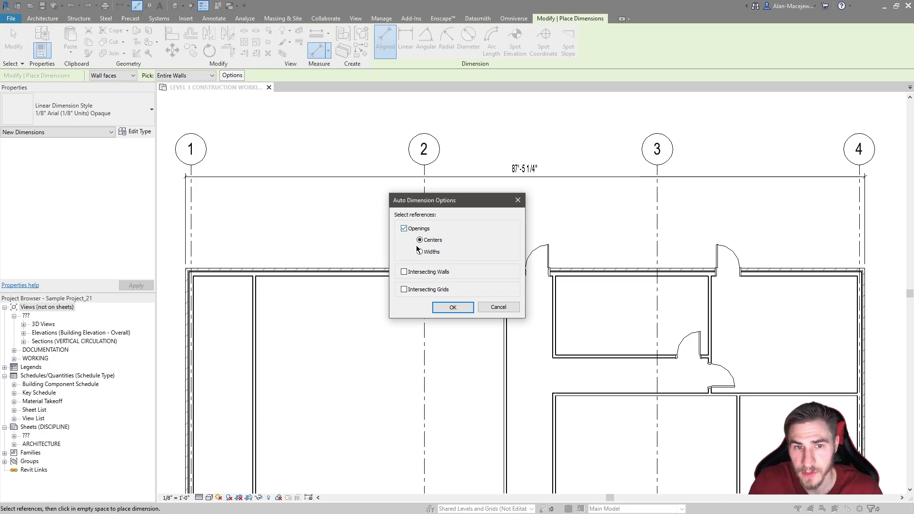
{"action": "left_click_drag", "start_coordinate": [438, 203], "coordinate": [337, 199]}
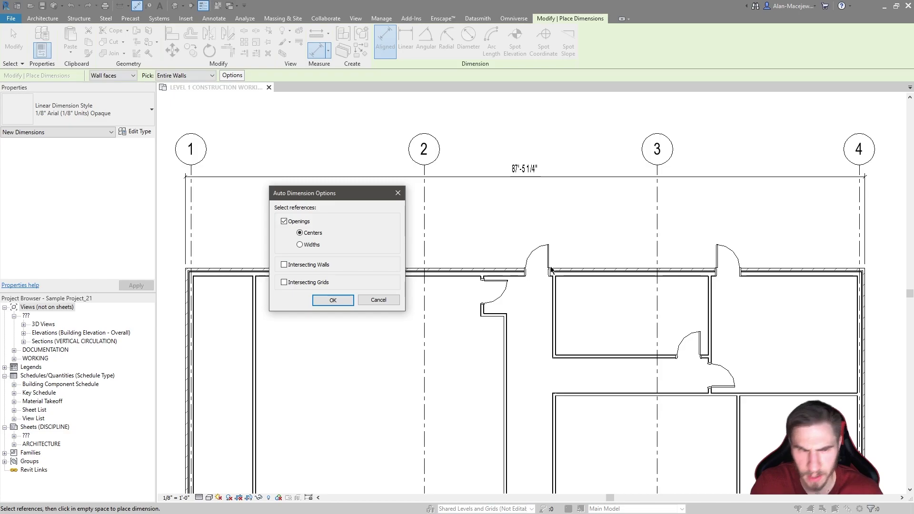
{"action": "left_click", "coordinate": [309, 245]}
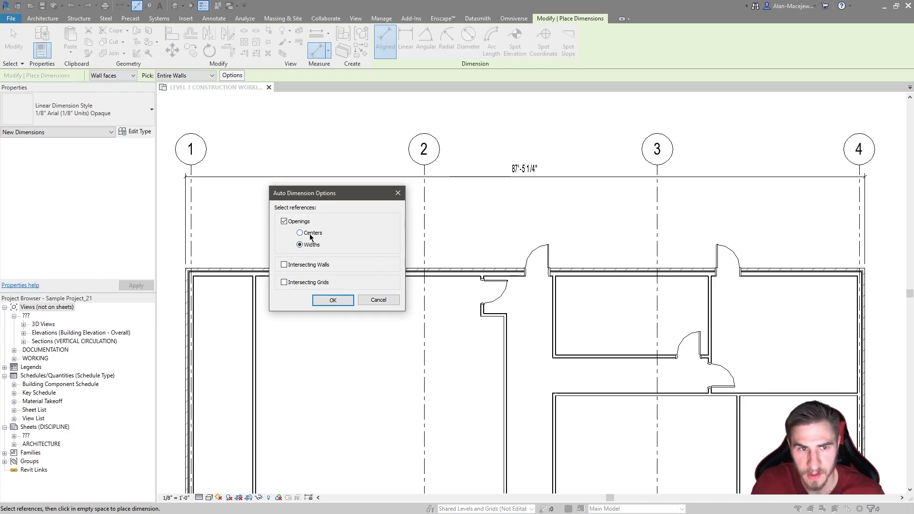
{"action": "left_click", "coordinate": [339, 300]}
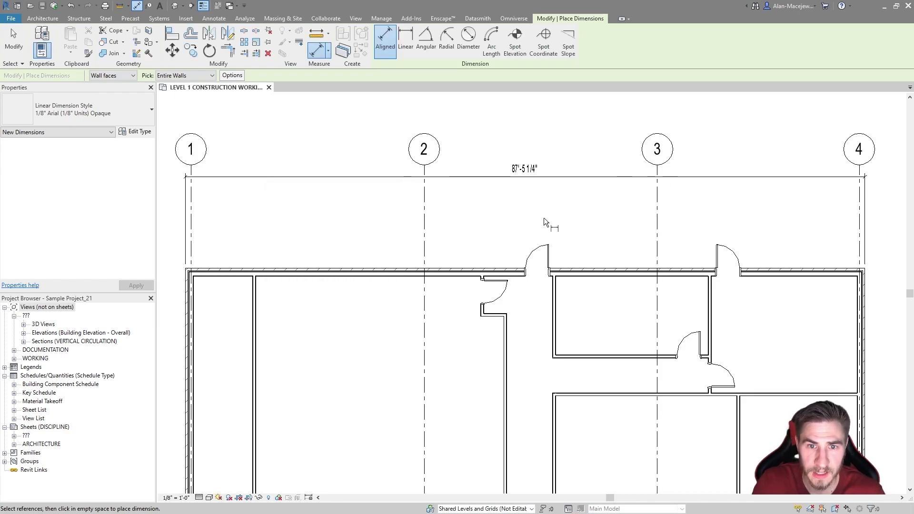
- Dimension the north wall, placing the 45'-3", 24'-6 7/8", 17'-7 3/8" string below the overall
{"action": "left_click", "coordinate": [450, 270]}
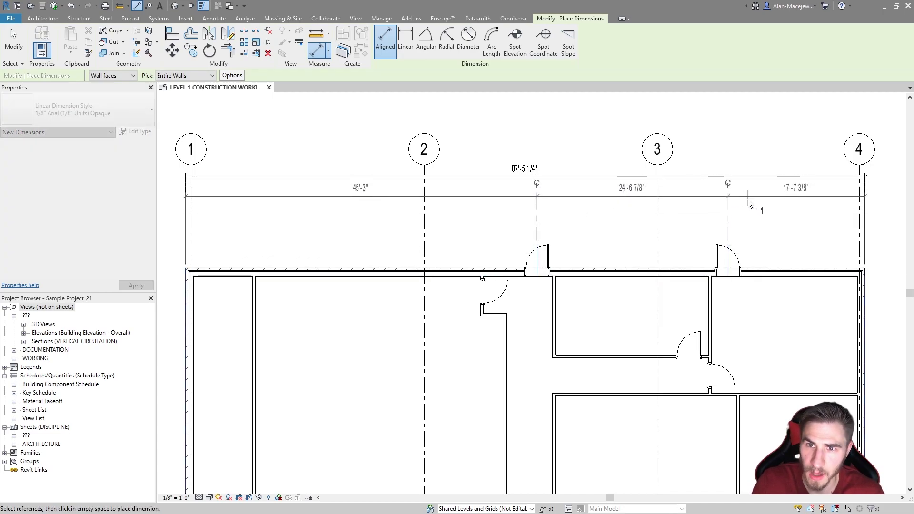
{"action": "left_click", "coordinate": [750, 198]}
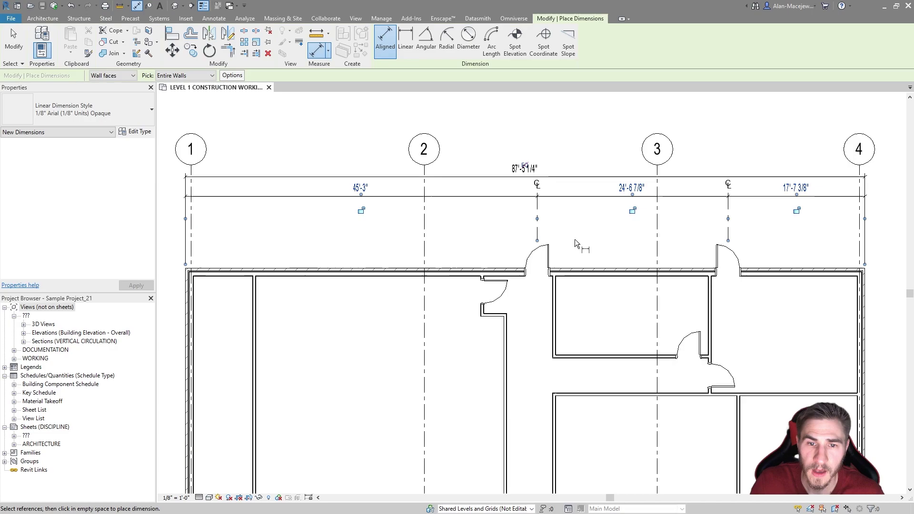
{"action": "scroll", "coordinate": [557, 243], "scroll_direction": "up", "scroll_amount": 1}
{"action": "scroll", "coordinate": [535, 216], "scroll_direction": "down", "scroll_amount": 2}
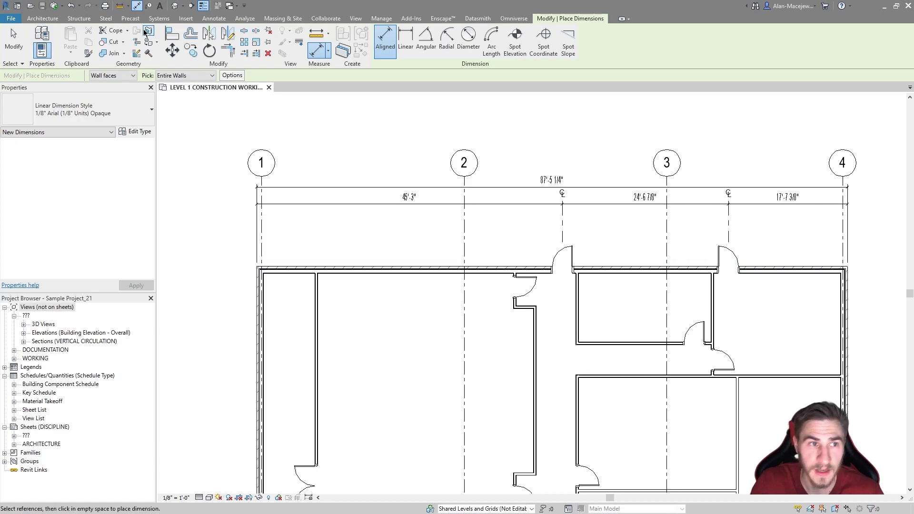
- Switch openings to Widths and place a trial width string on the north wall
{"action": "left_click", "coordinate": [231, 75]}
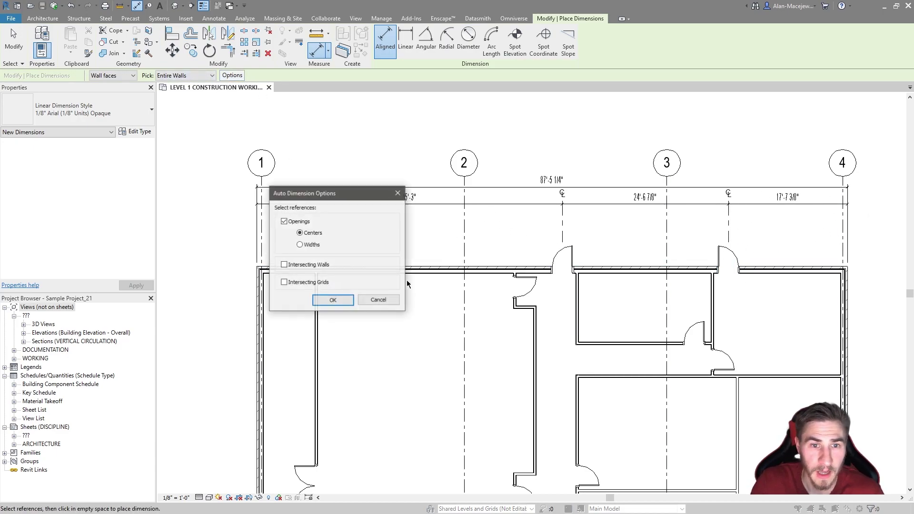
{"action": "left_click", "coordinate": [300, 244]}
{"action": "left_click", "coordinate": [333, 299]}
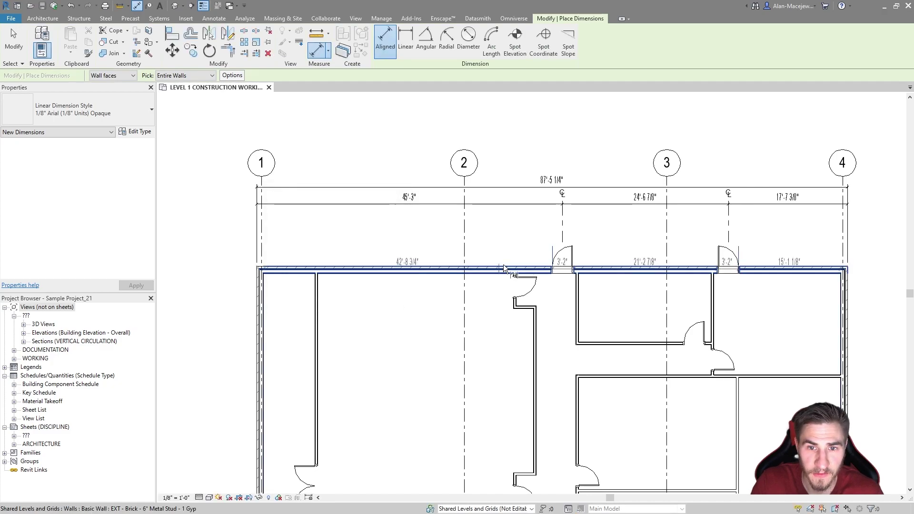
{"action": "left_click", "coordinate": [514, 269]}
{"action": "left_click", "coordinate": [540, 220]}
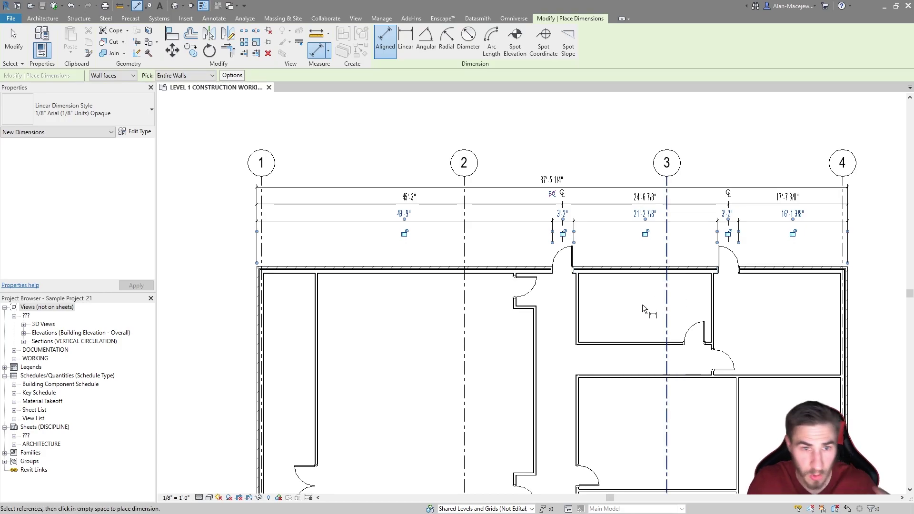
{"action": "key", "text": "Escape"}
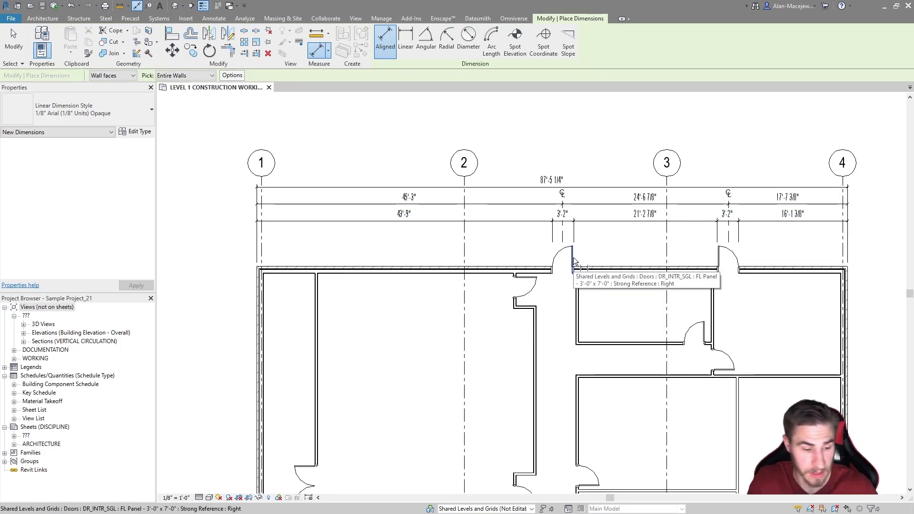
{"action": "key", "text": "Escape"}
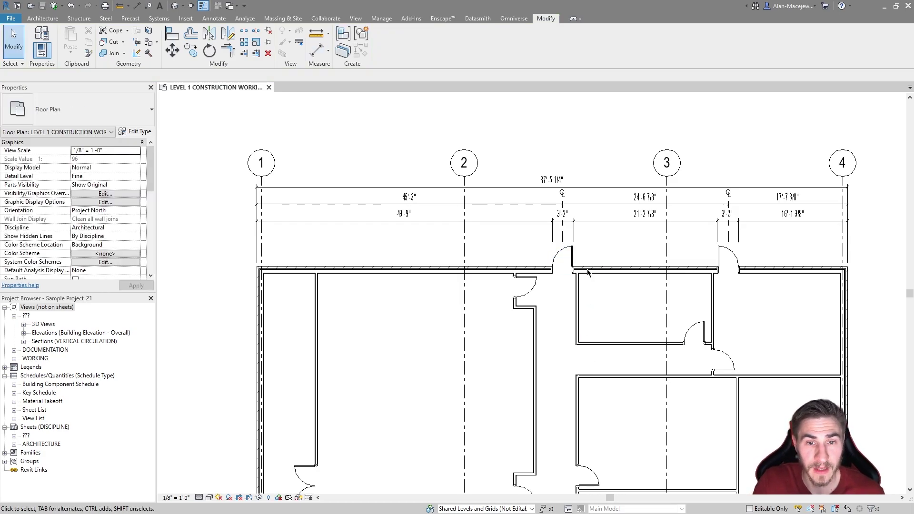
- Delete the trial opening-width string and recentre the plan on the dimensions
{"action": "left_click", "coordinate": [509, 221]}
{"action": "key", "text": "Delete"}
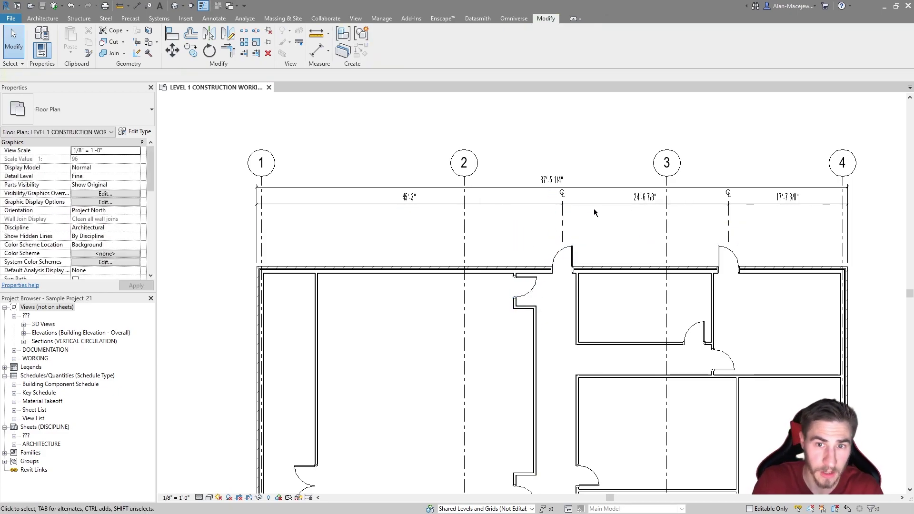
{"action": "middle_click_drag", "start_coordinate": [401, 173], "coordinate": [351, 167]}
{"action": "scroll", "coordinate": [390, 174], "scroll_direction": "up", "scroll_amount": 1}
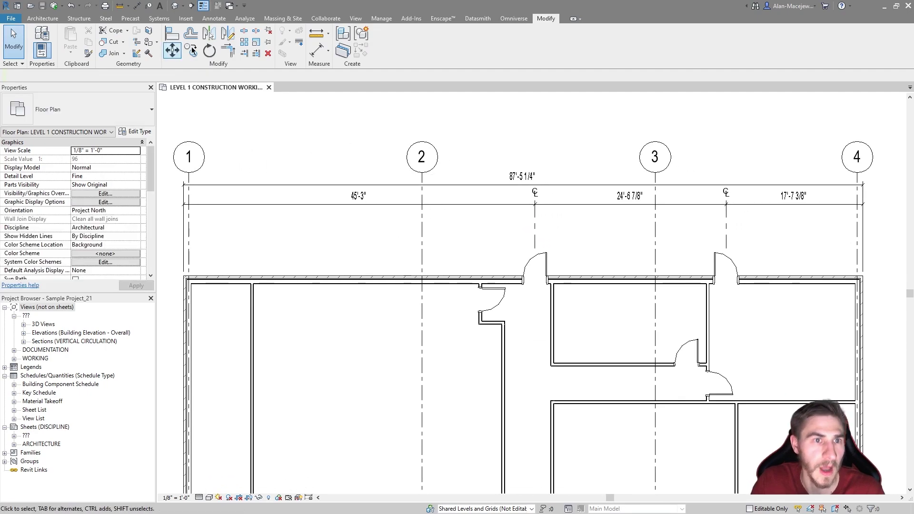
- Dimension the north wall to intersecting walls with Openings off (28'-11 3/8", 19'-7 1/4", 18'-9")
{"action": "left_click", "coordinate": [316, 50]}
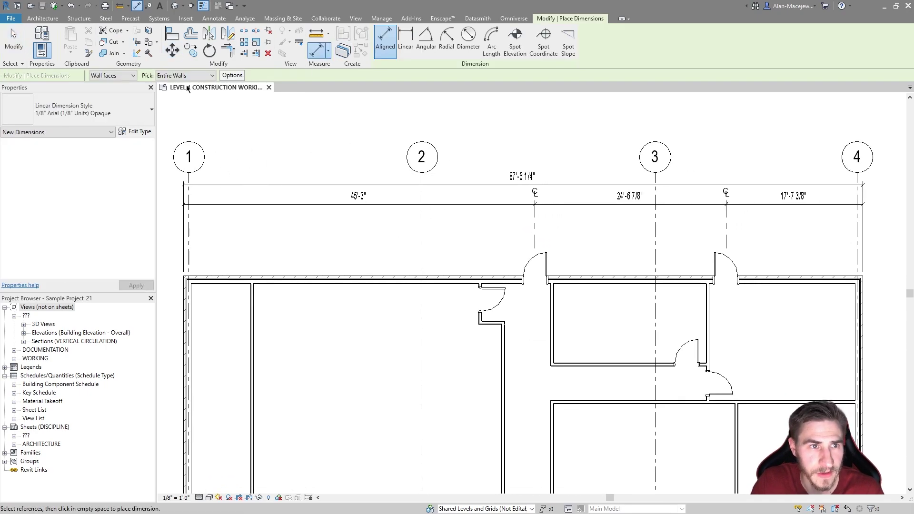
{"action": "left_click", "coordinate": [232, 75]}
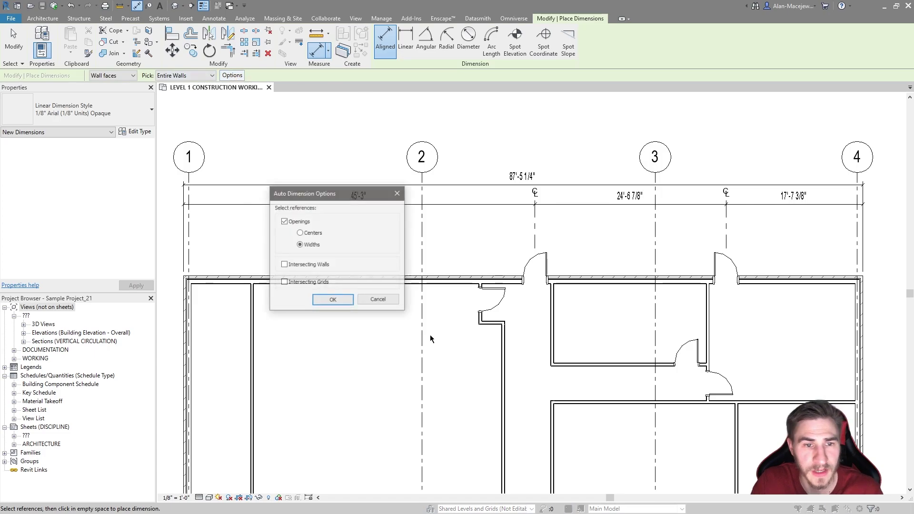
{"action": "left_click", "coordinate": [305, 221]}
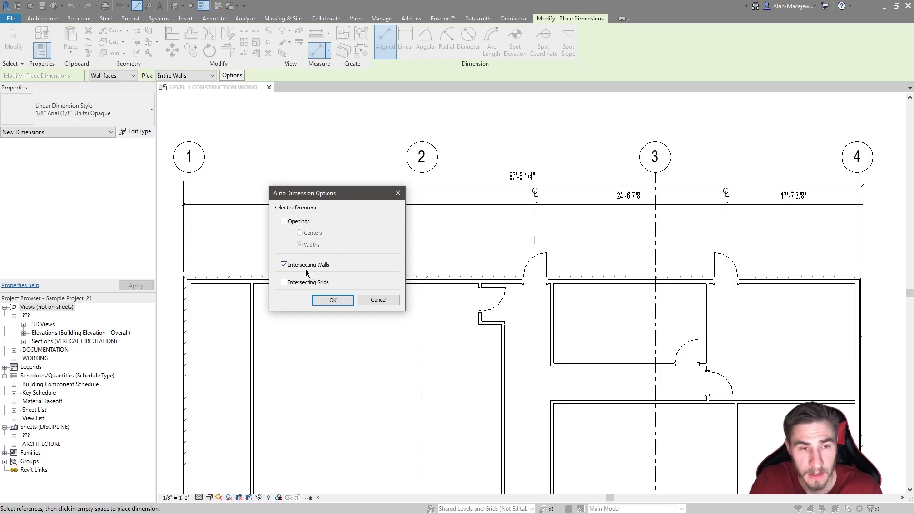
{"action": "left_click", "coordinate": [319, 300]}
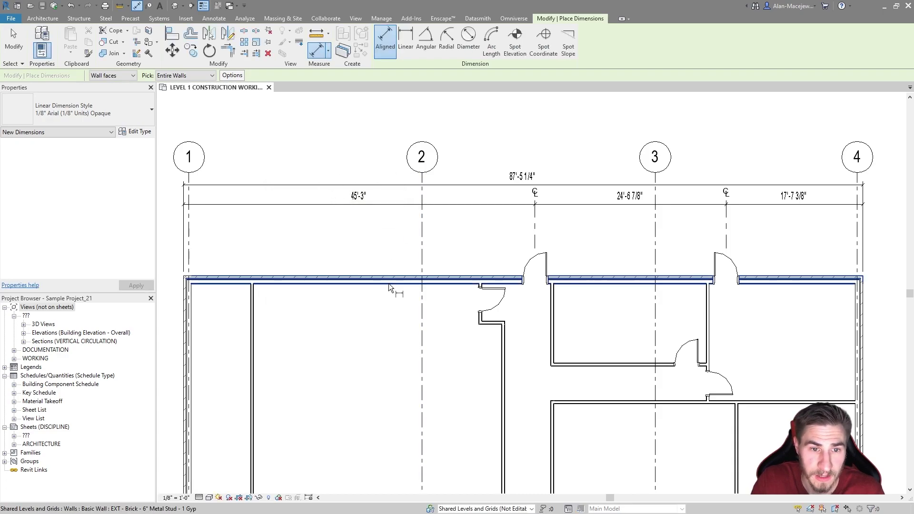
{"action": "left_click", "coordinate": [389, 283]}
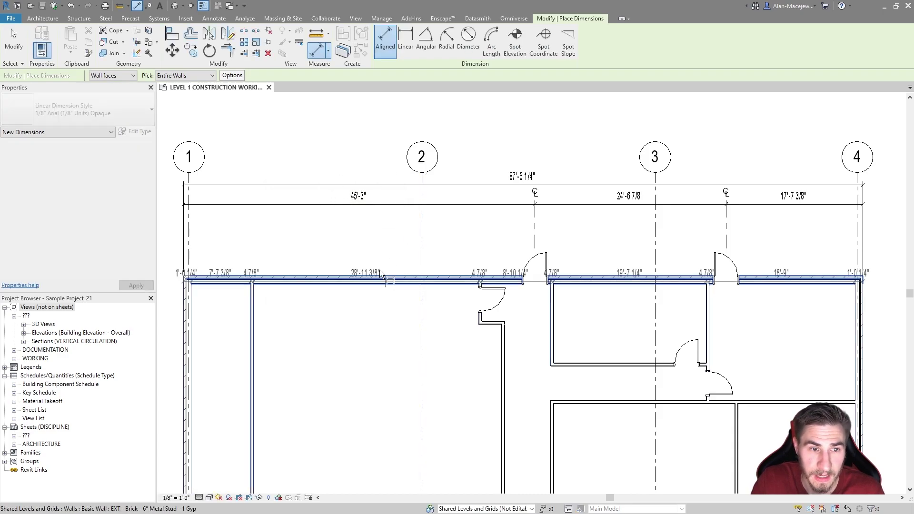
{"action": "left_click", "coordinate": [378, 236]}
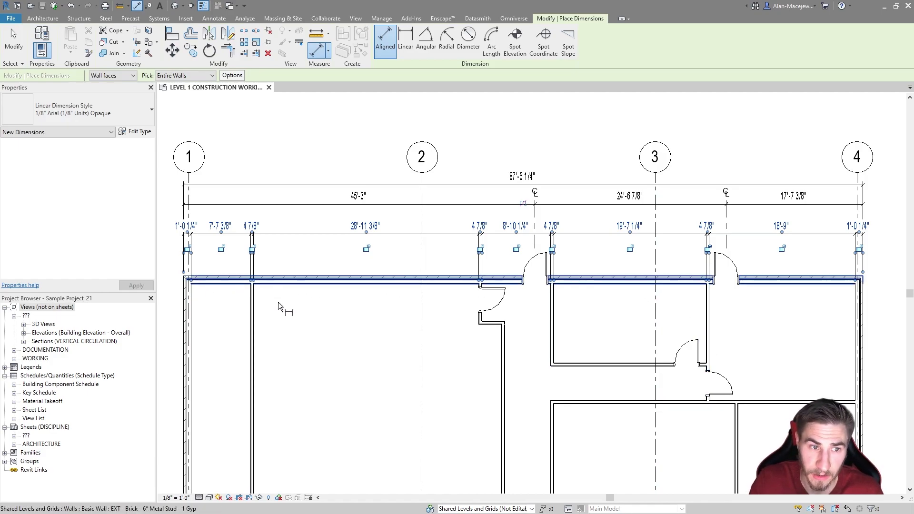
{"action": "key", "text": "Escape"}
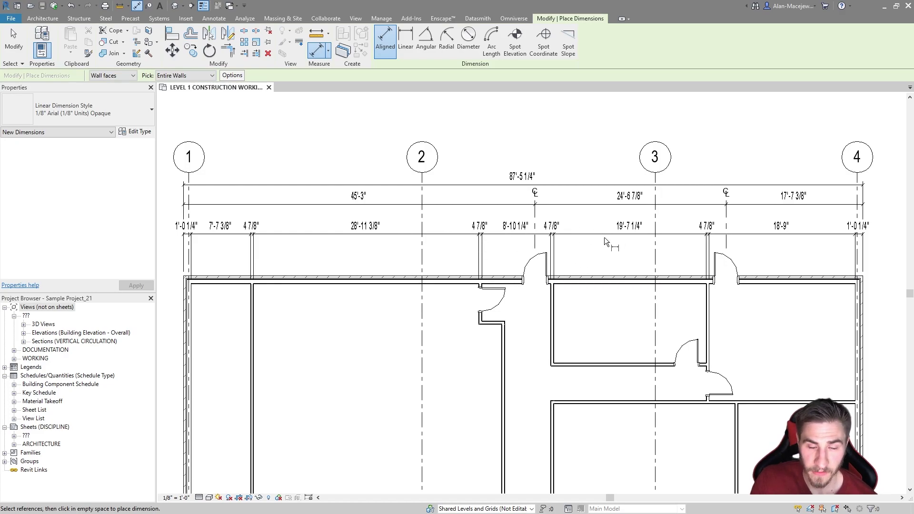
{"action": "key", "text": "Escape"}
{"action": "key", "text": "Escape"}
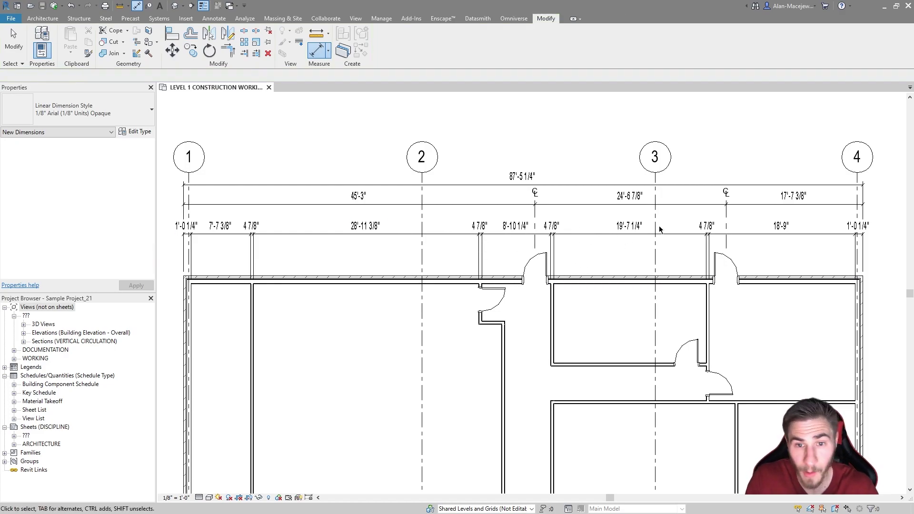
- Drag the intersecting-wall dimension string off the north wall and delete it
{"action": "left_click_drag", "start_coordinate": [598, 250], "coordinate": [614, 329]}
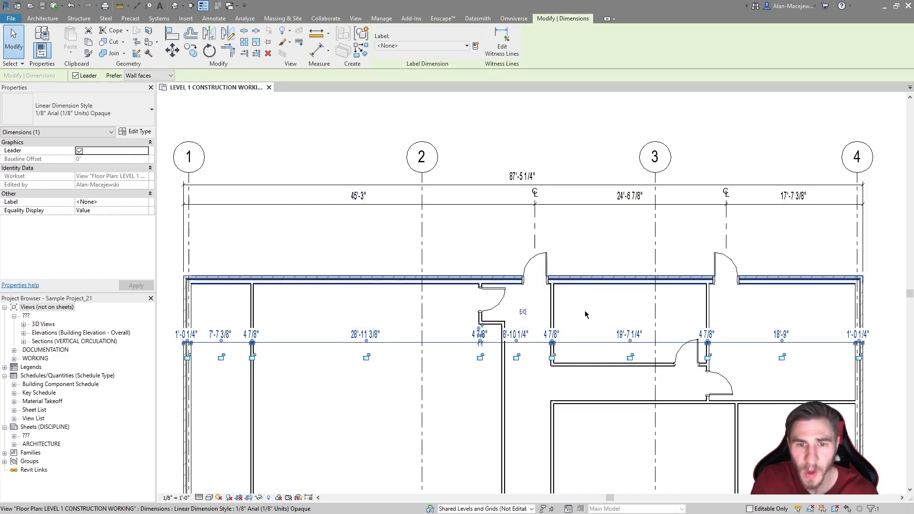
{"action": "key", "text": "Delete"}
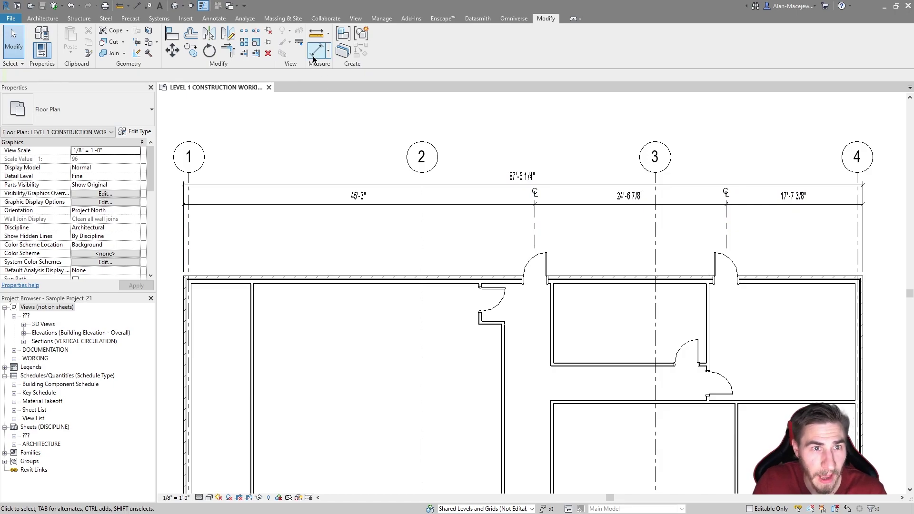
- Auto-dimension the north wall to Intersecting Grids only: 8 5/8", 30'-0", 30'-0", 26'-0", 8 5/8"
{"action": "key", "text": "d"}
{"action": "key", "text": "i"}
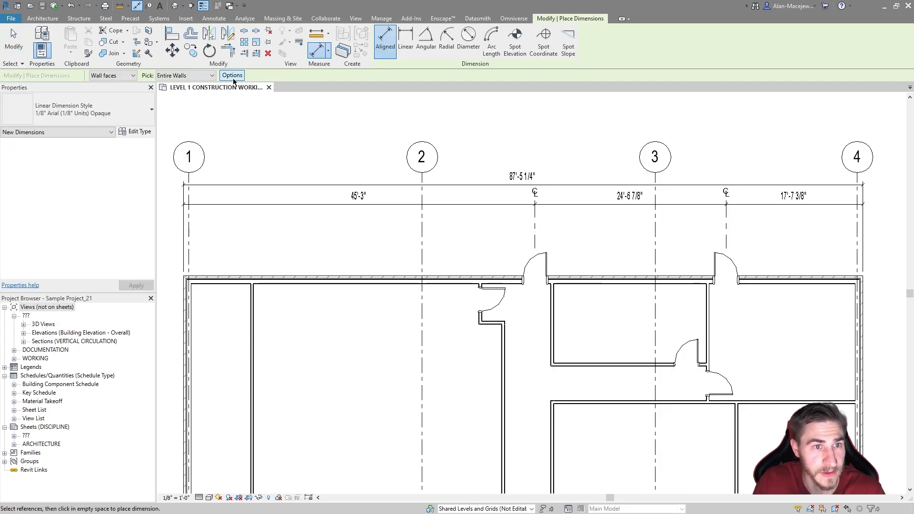
{"action": "left_click", "coordinate": [232, 75]}
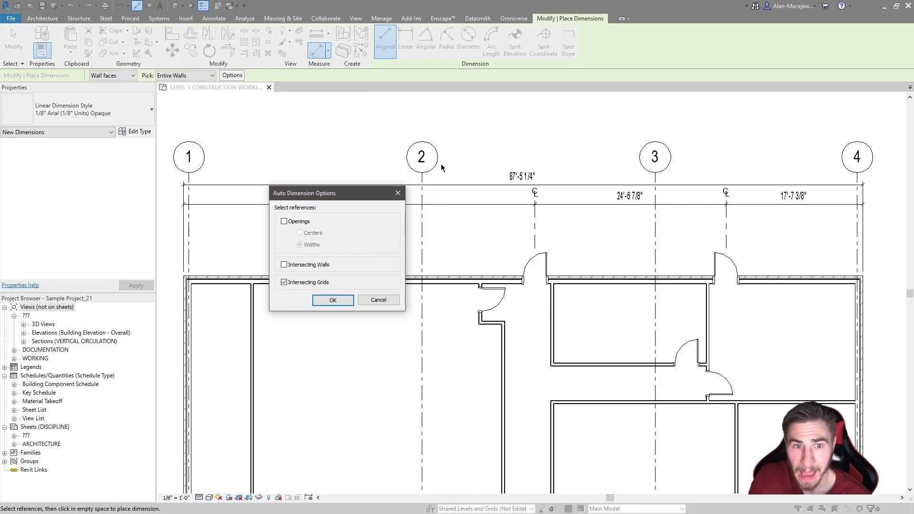
{"action": "left_click", "coordinate": [326, 299]}
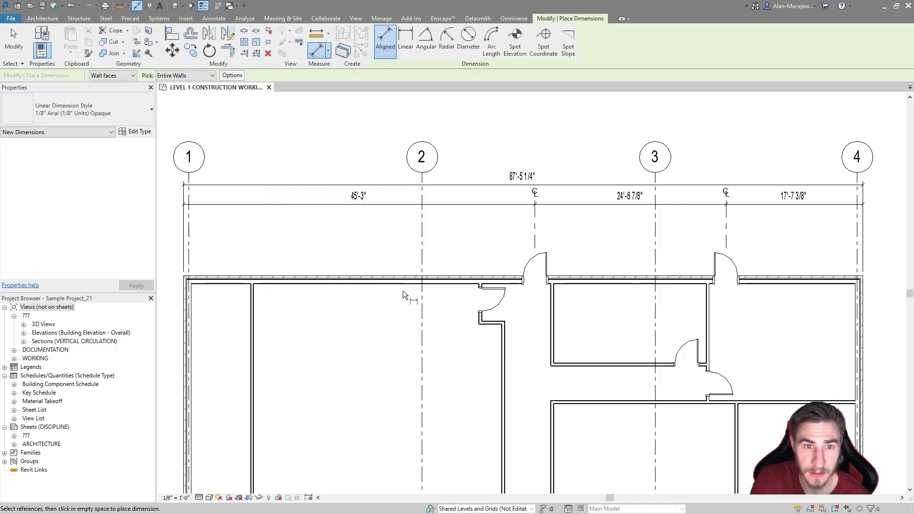
{"action": "left_click", "coordinate": [373, 282]}
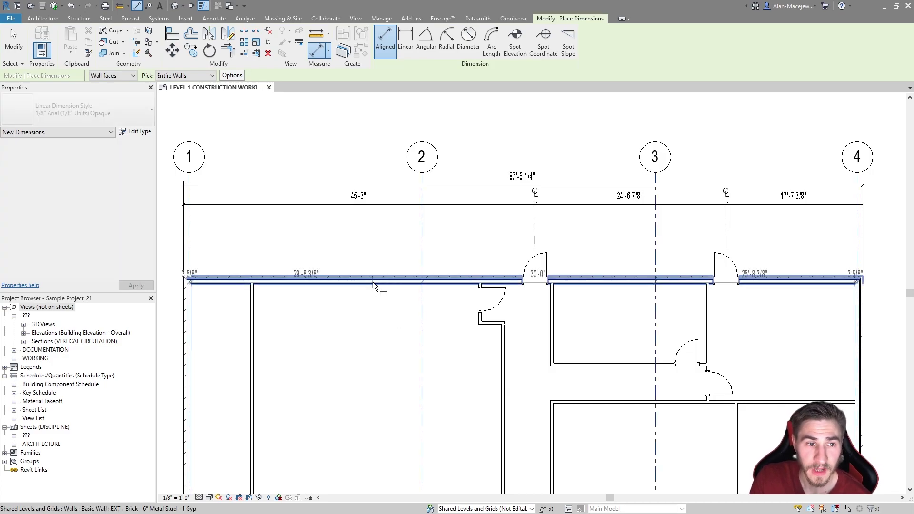
{"action": "left_click", "coordinate": [400, 221]}
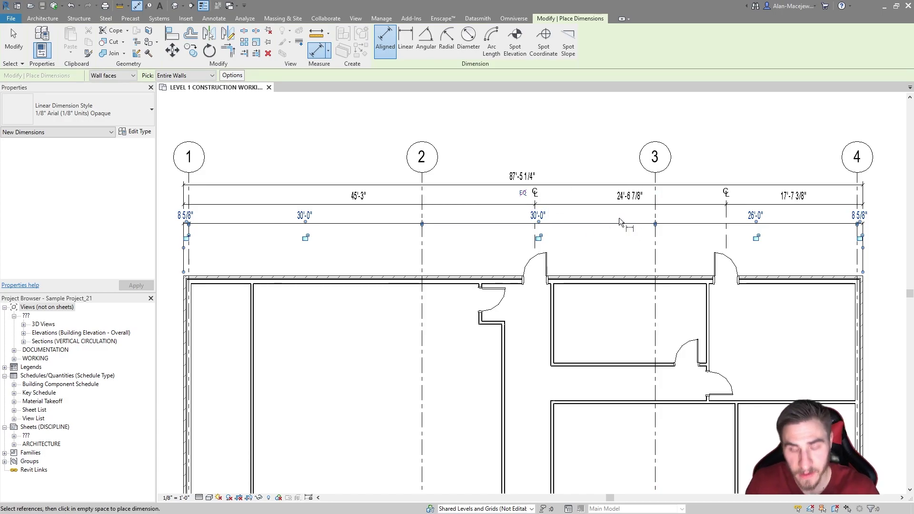
{"action": "key", "text": "Escape"}
{"action": "key", "text": "Escape"}
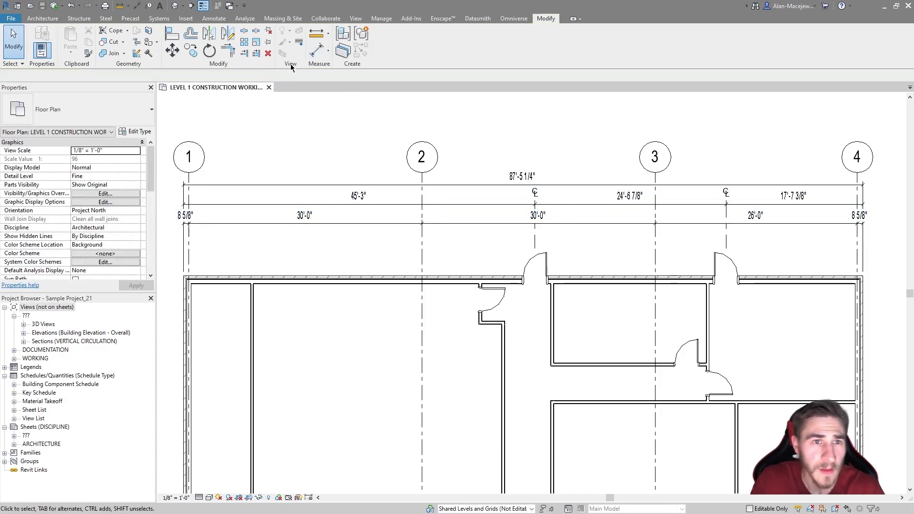
- Auto-dimension the north wall to opening widths and grids, placing the string just above the wall
{"action": "left_click", "coordinate": [316, 50]}
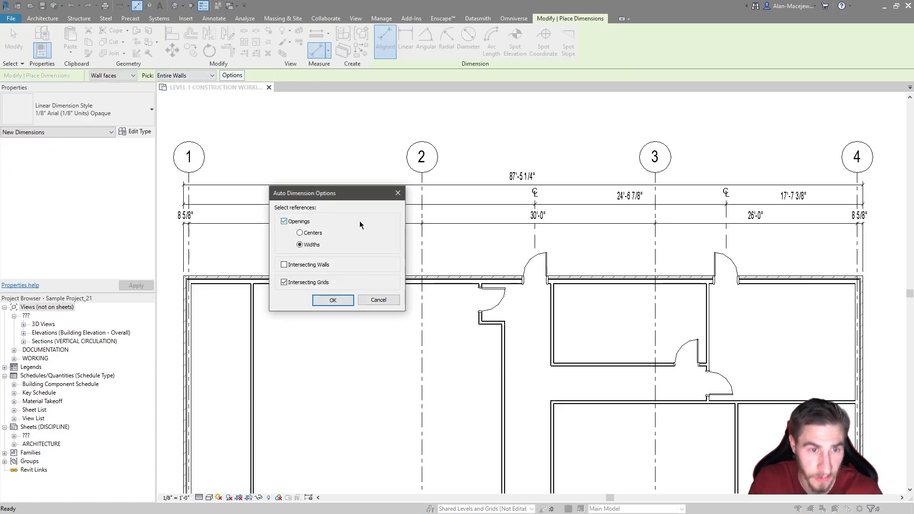
{"action": "left_click", "coordinate": [365, 298]}
{"action": "left_click", "coordinate": [440, 272]}
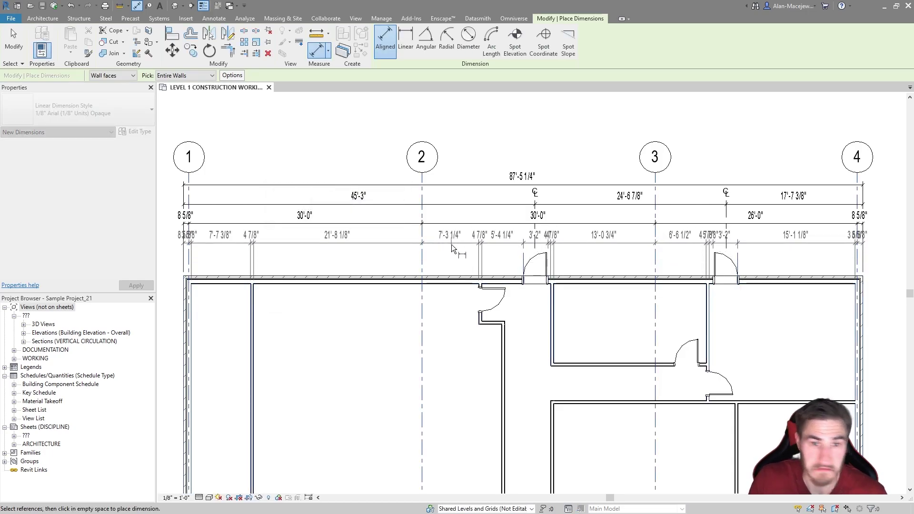
{"action": "left_click", "coordinate": [533, 244]}
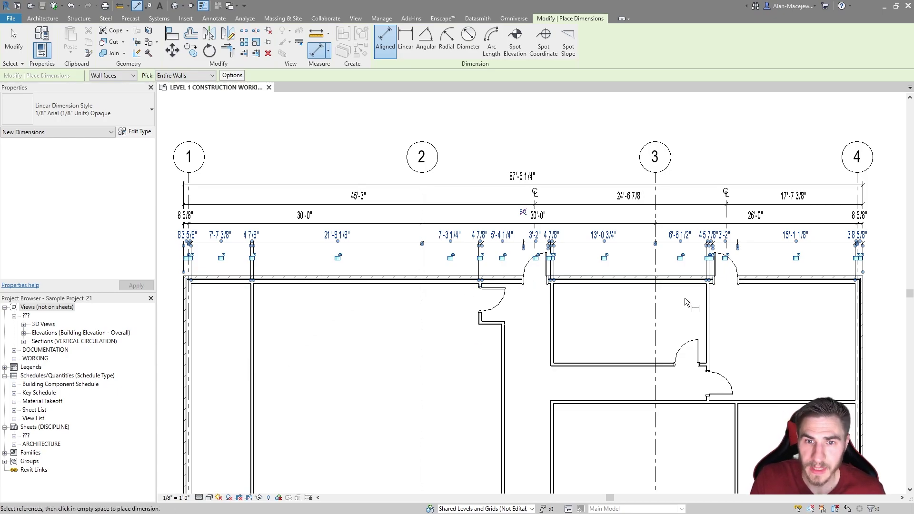
{"action": "key", "text": "Escape"}
{"action": "key", "text": "Escape"}
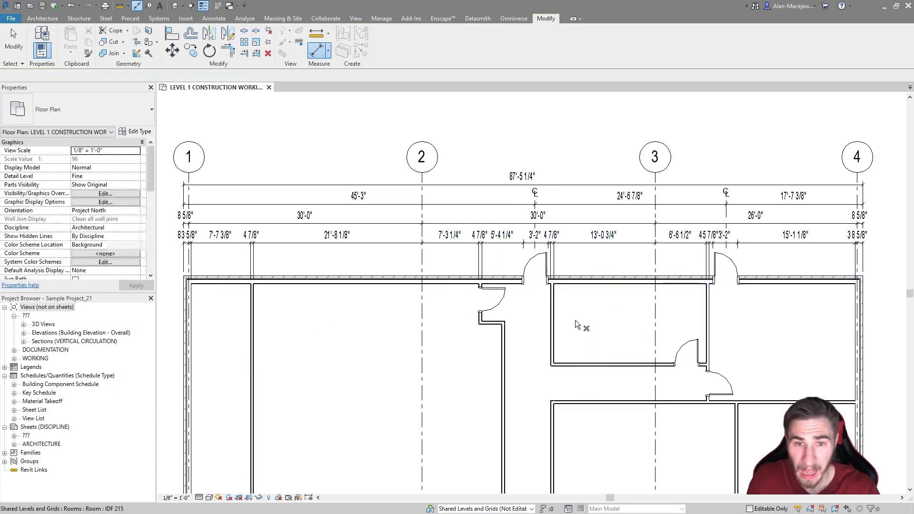
- Delete the opening-width string and move the grid string below the overall dimension, above the 45'-3" string
{"action": "left_click", "coordinate": [593, 246]}
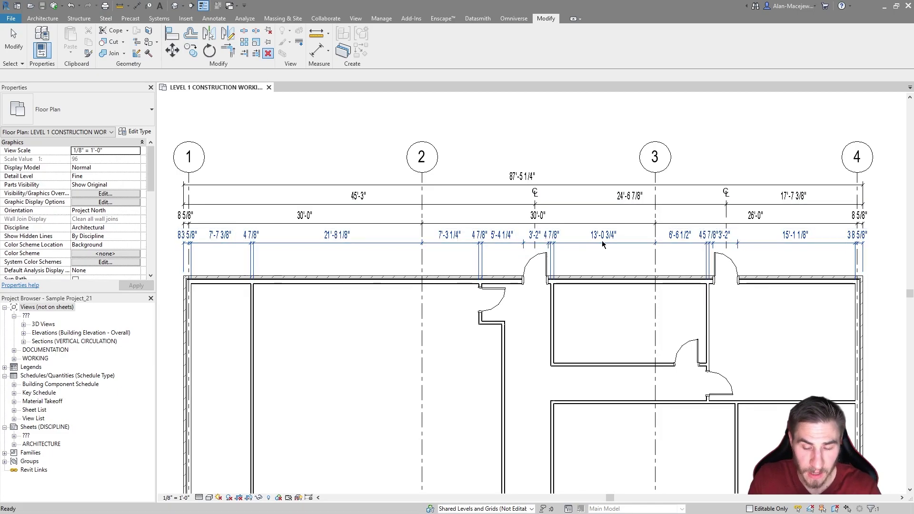
{"action": "key", "text": "Delete"}
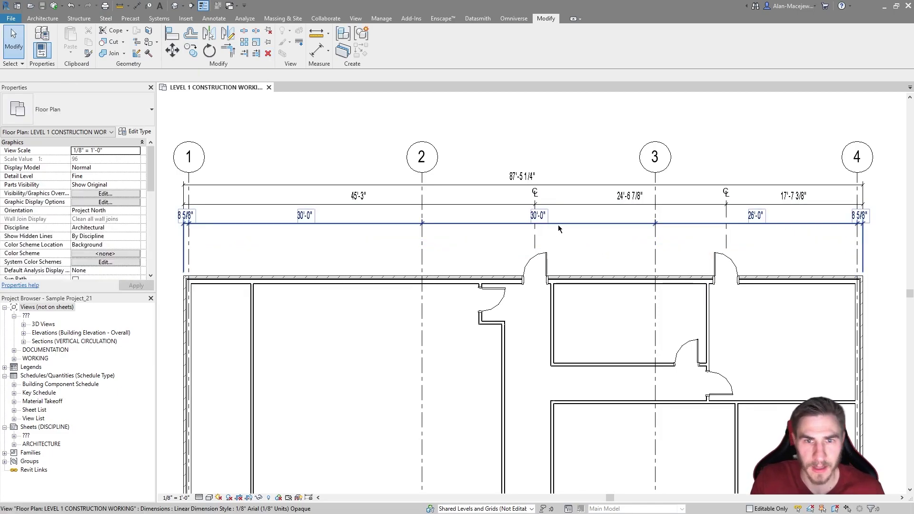
{"action": "left_click_drag", "start_coordinate": [606, 213], "coordinate": [623, 201]}
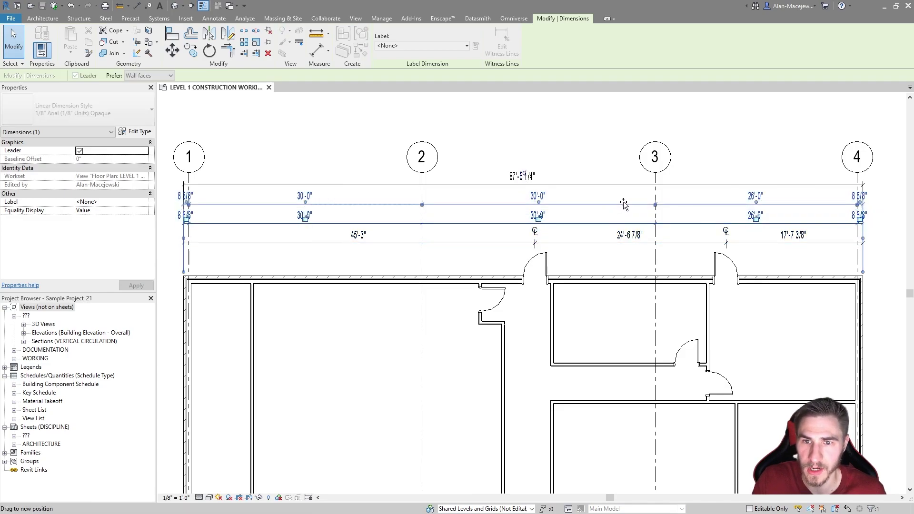
{"action": "left_click", "coordinate": [599, 245]}
{"action": "left_click_drag", "start_coordinate": [598, 245], "coordinate": [582, 227]}
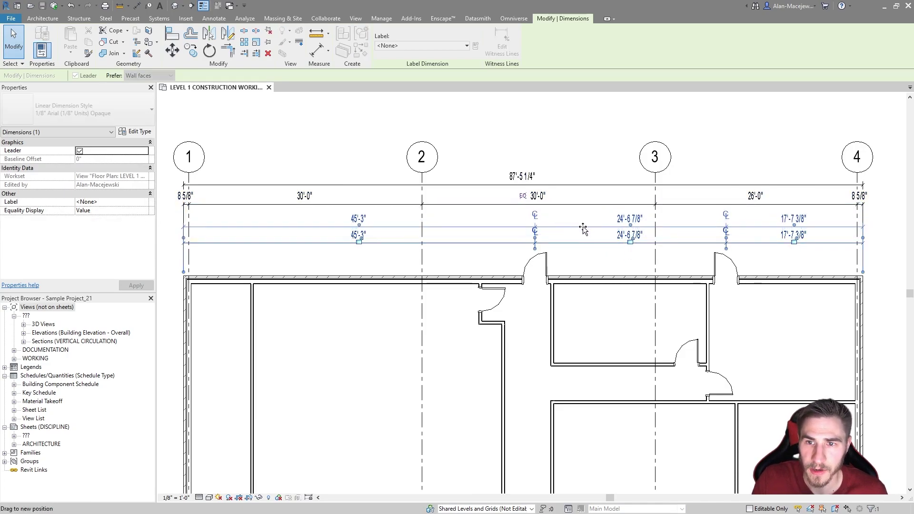
{"action": "left_click", "coordinate": [667, 145]}
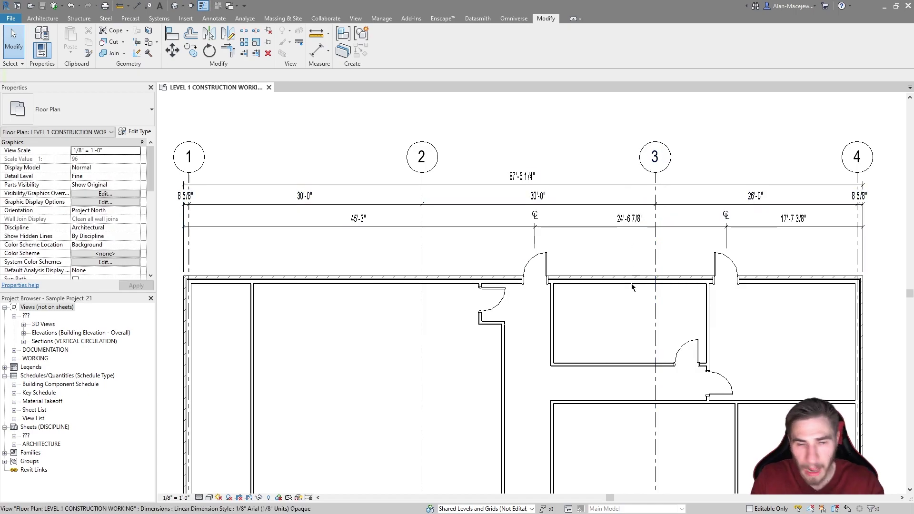
- Shift both end 8 5/8" texts of the grid string inward, clear of grids 1 and 4
{"action": "left_click", "coordinate": [223, 208]}
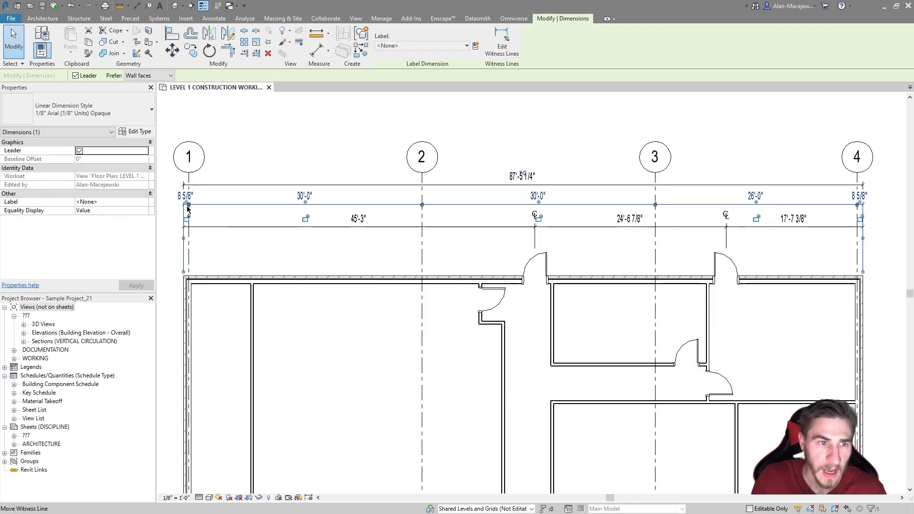
{"action": "left_click_drag", "start_coordinate": [187, 204], "coordinate": [202, 205]}
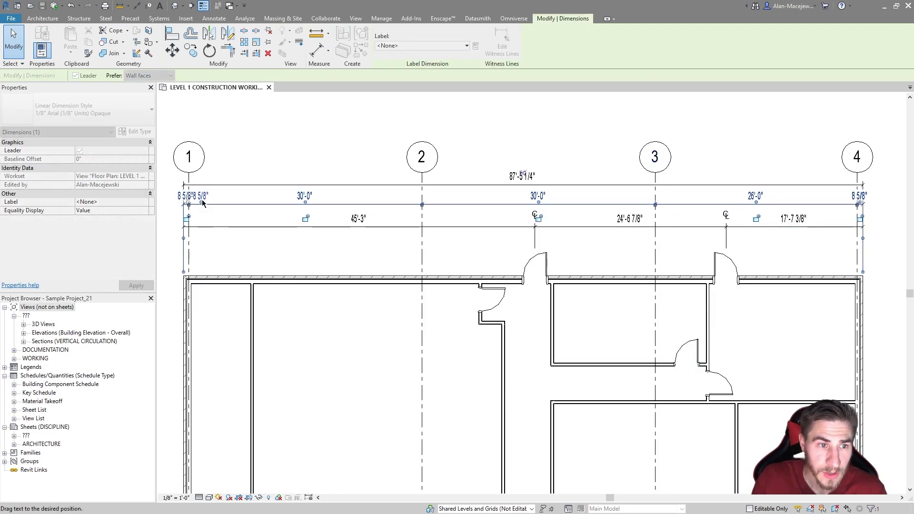
{"action": "left_click_drag", "start_coordinate": [863, 196], "coordinate": [851, 197]}
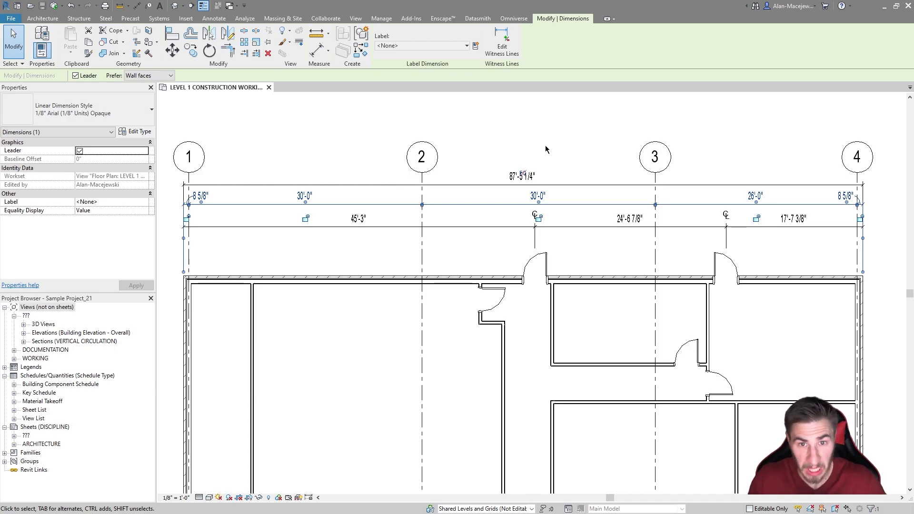
{"action": "left_click", "coordinate": [447, 126]}
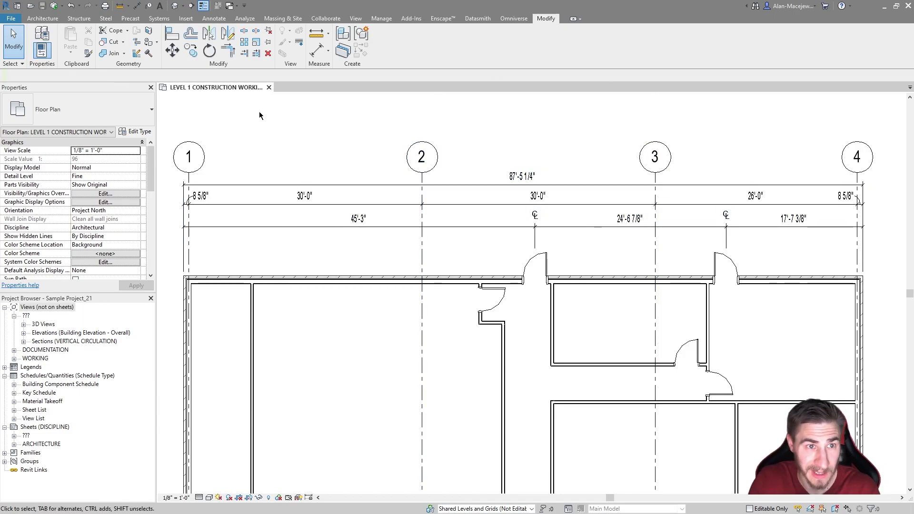
- Start Aligned Dimension with the Pick option kept on Entire Walls
{"action": "left_click", "coordinate": [316, 49]}
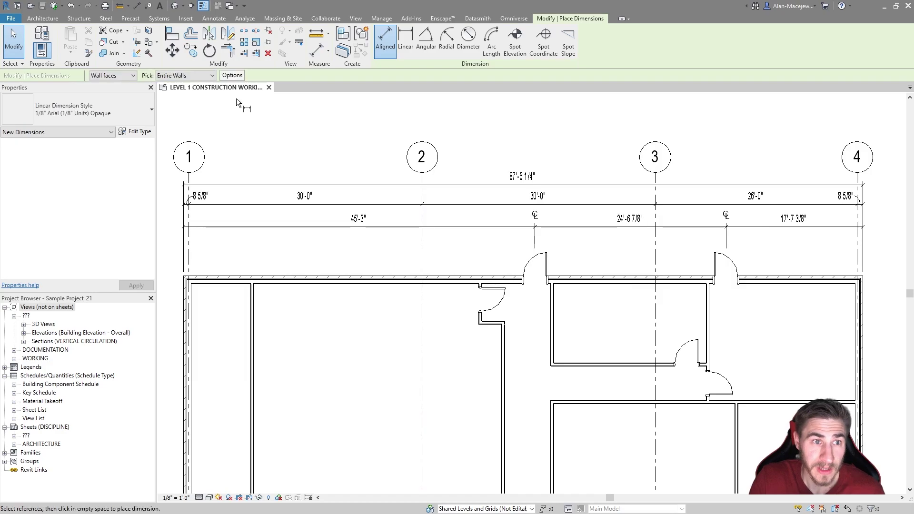
{"action": "left_click", "coordinate": [173, 76]}
{"action": "left_click", "coordinate": [181, 90]}
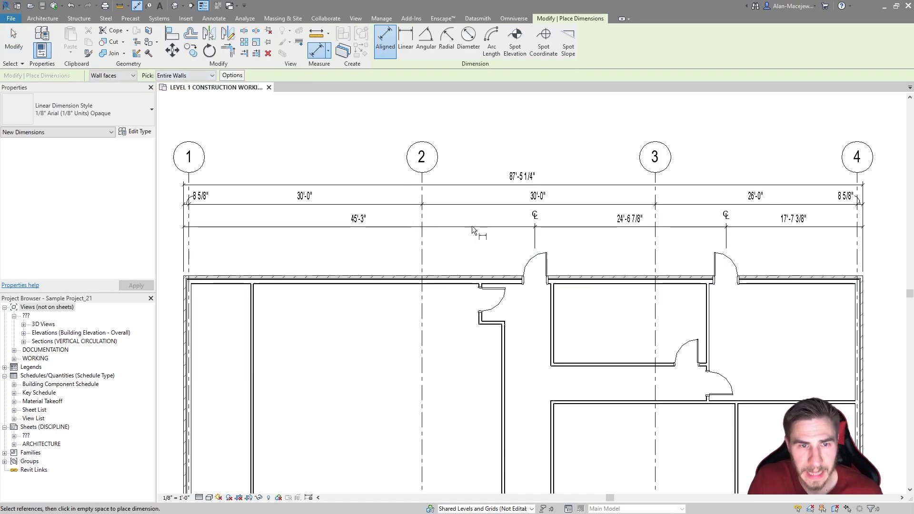